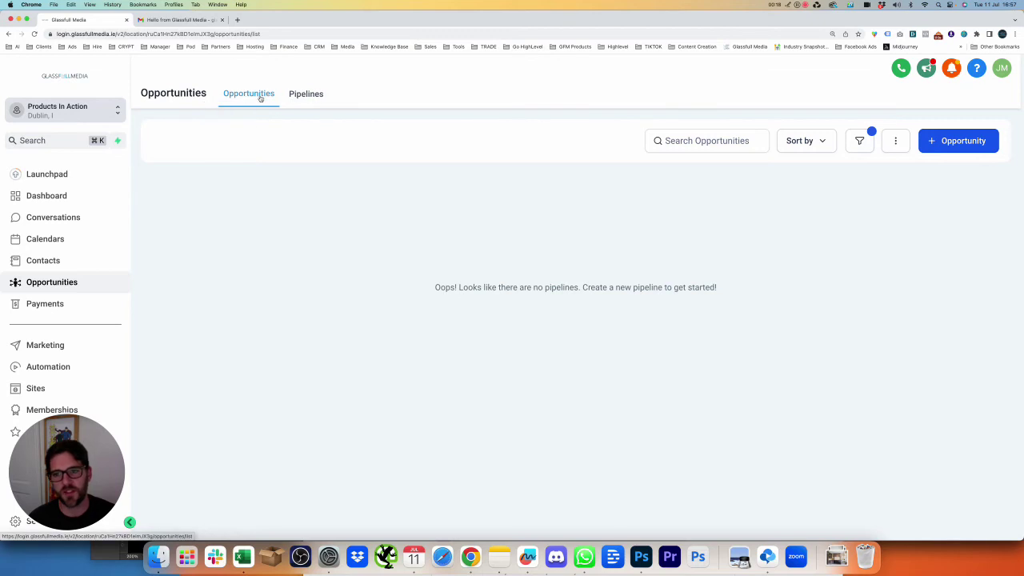
# Step: Open the Pipelines page under Opportunities
pyautogui.click(294, 95)
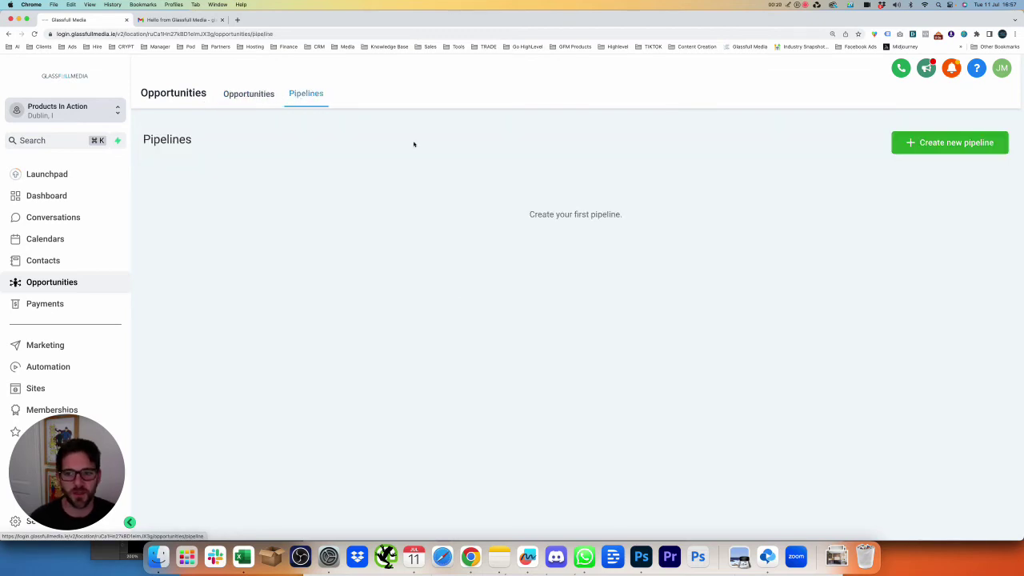
# Step: Start a new pipeline and name it 'Customer Aquisition'
pyautogui.click(936, 148)
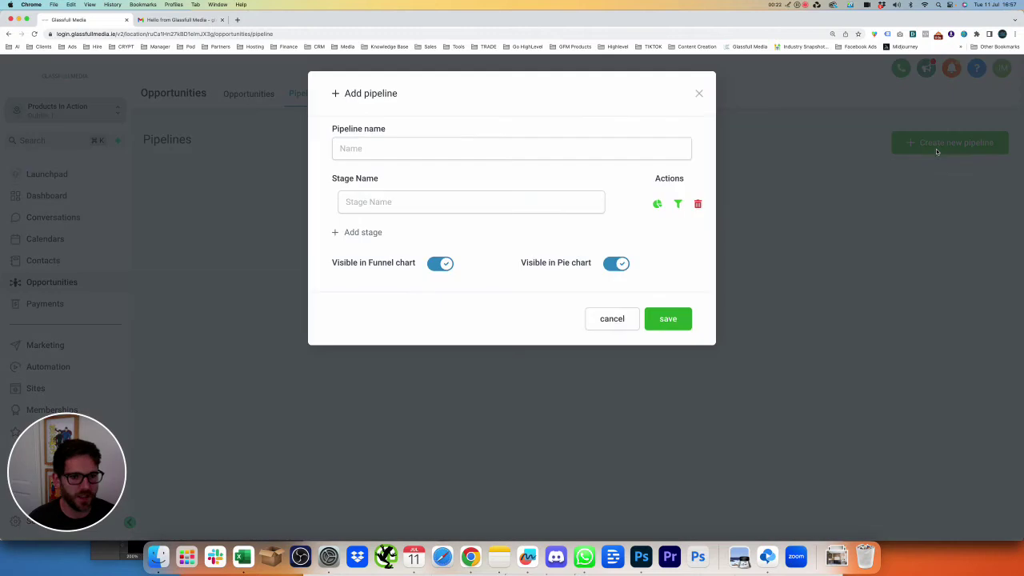
pyautogui.click(355, 145)
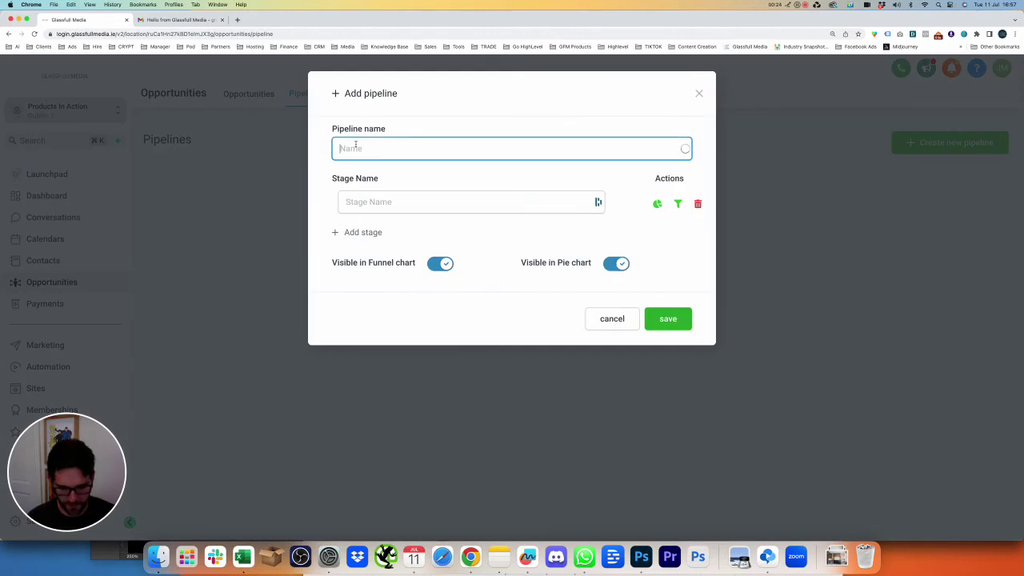
pyautogui.write('Cui')
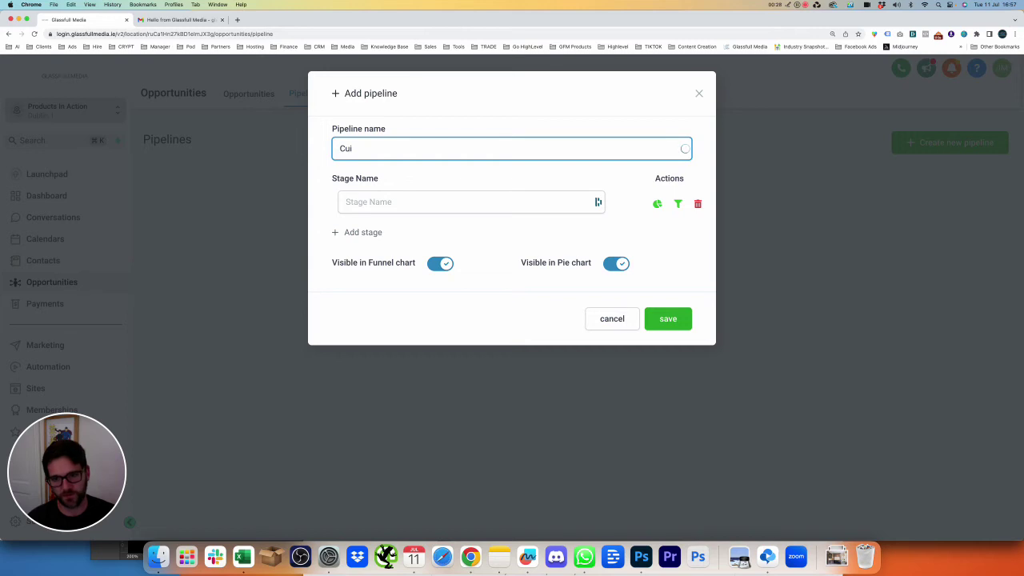
pyautogui.write('ststomer')
pyautogui.press('Tab')
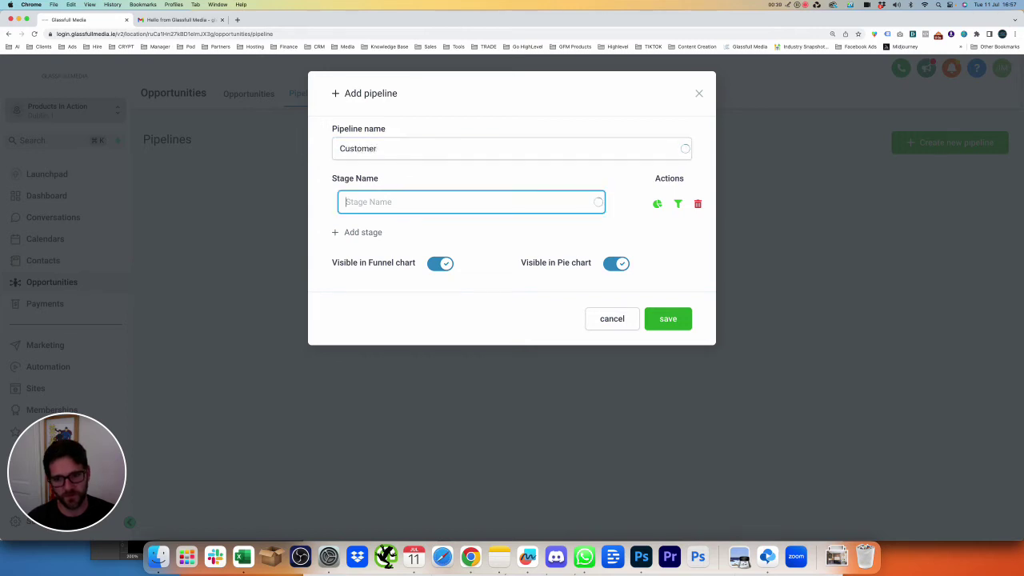
pyautogui.write('A')
pyautogui.click(359, 145)
pyautogui.write('S')
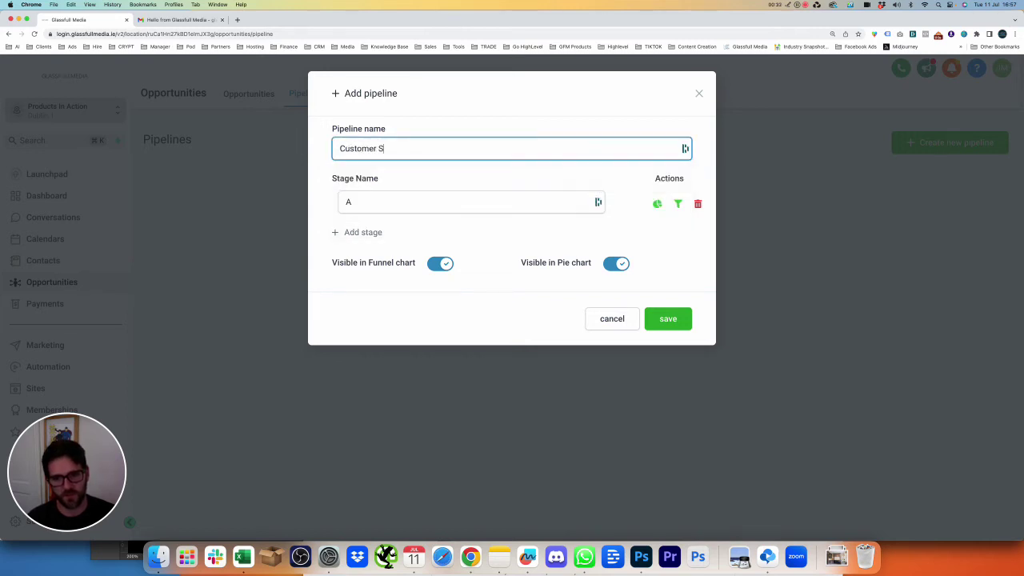
pyautogui.press('BackSpace')
pyautogui.write('Aquisition')
# Step: Add the first three stages: New Lead, Hot Lead and Booking Requested
pyautogui.click(409, 201)
pyautogui.write('New Lead')
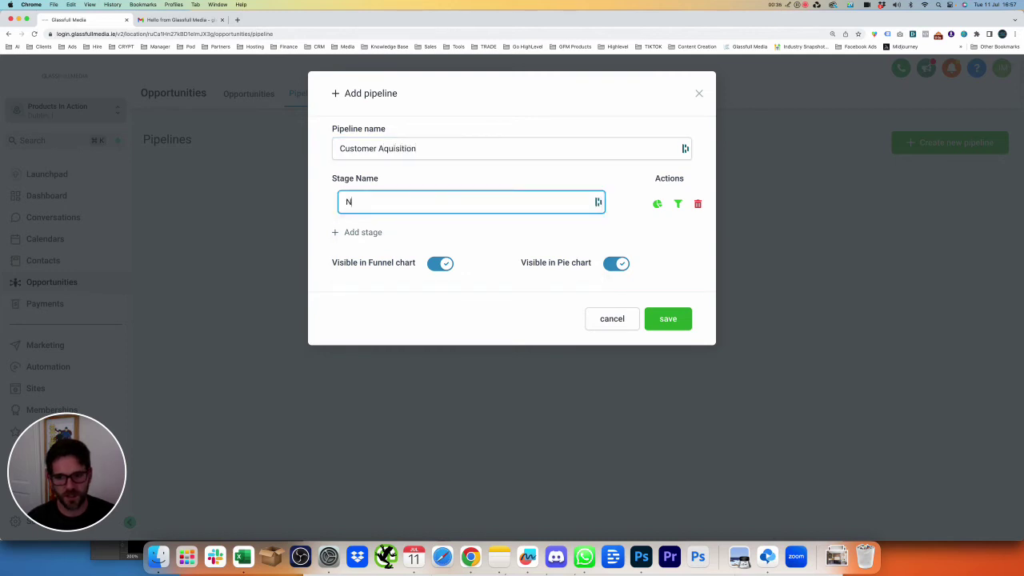
pyautogui.click(355, 233)
pyautogui.write('Hot Ledd')
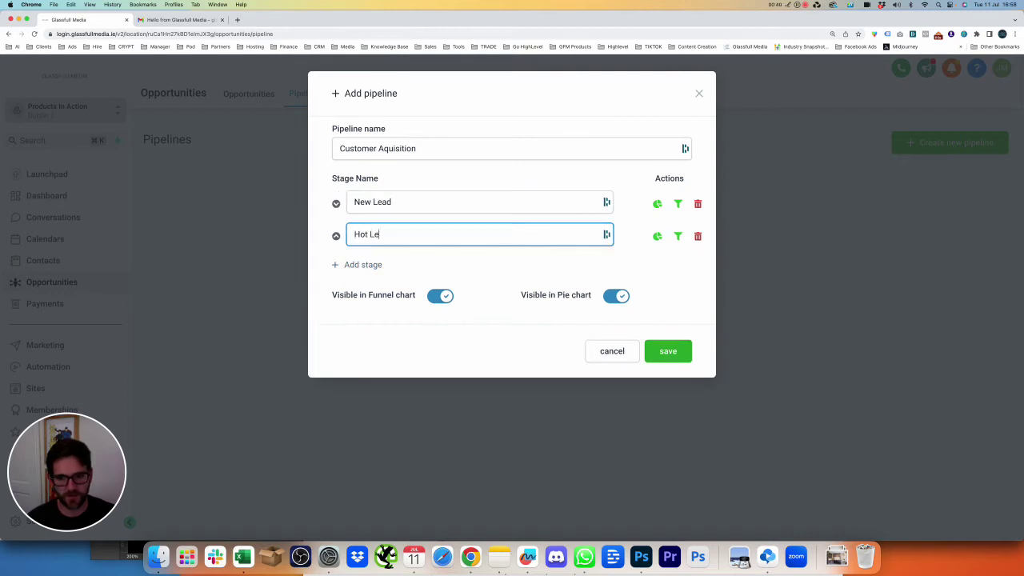
pyautogui.press('BackSpace')
pyautogui.press('BackSpace')
pyautogui.write('ad')
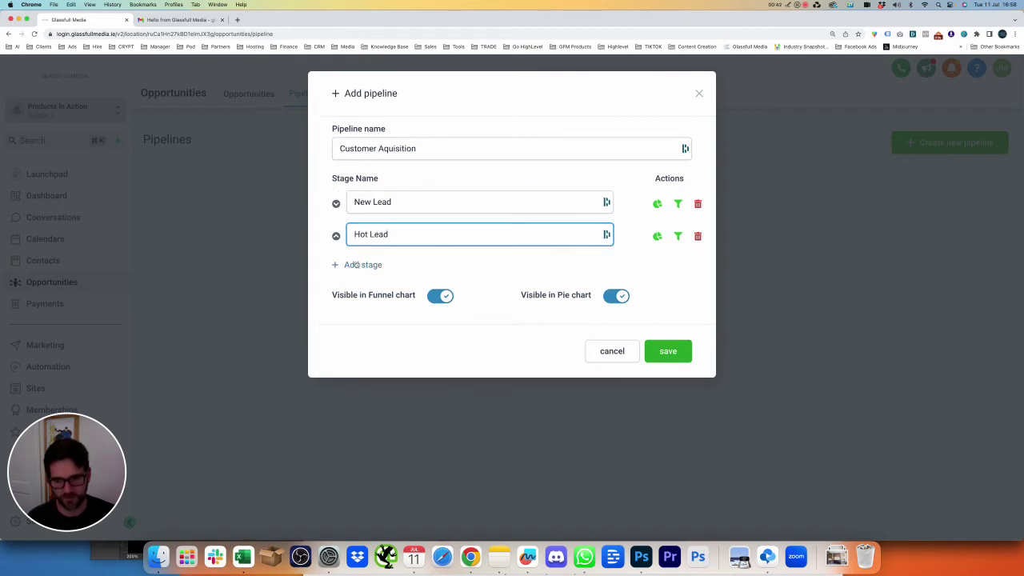
pyautogui.click(357, 265)
pyautogui.write('Booki')
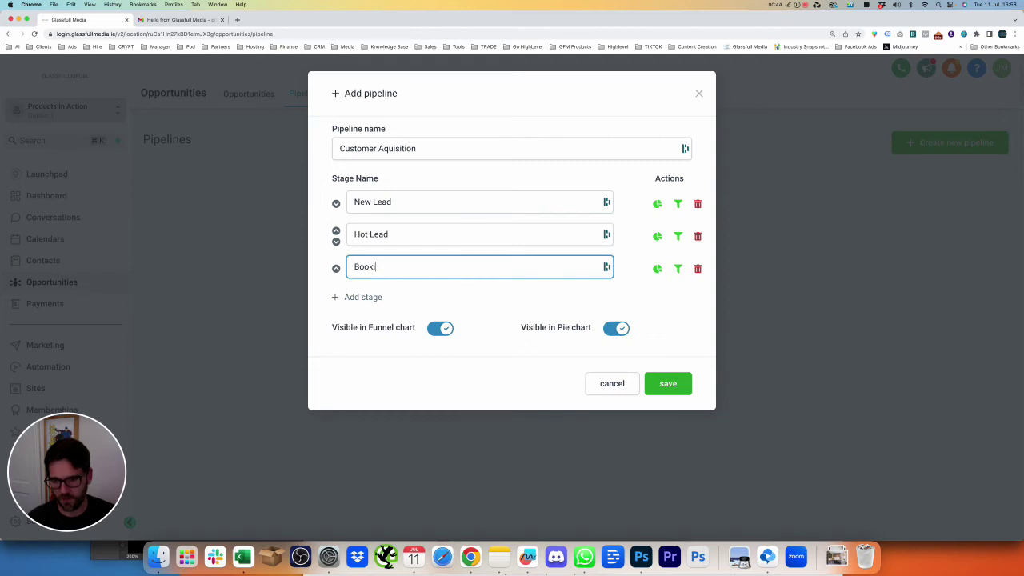
pyautogui.write('ng ')
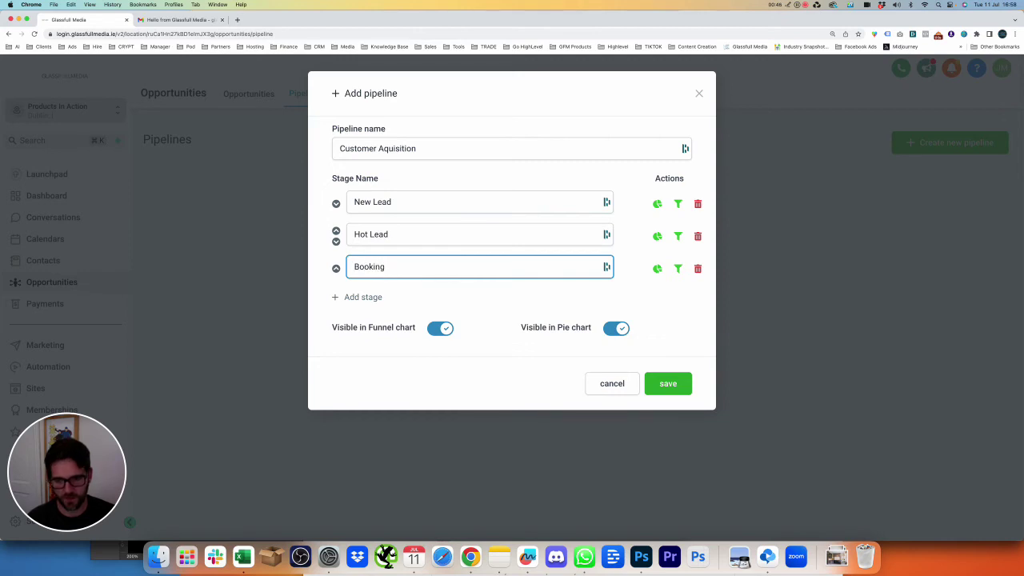
pyautogui.write('Requea')
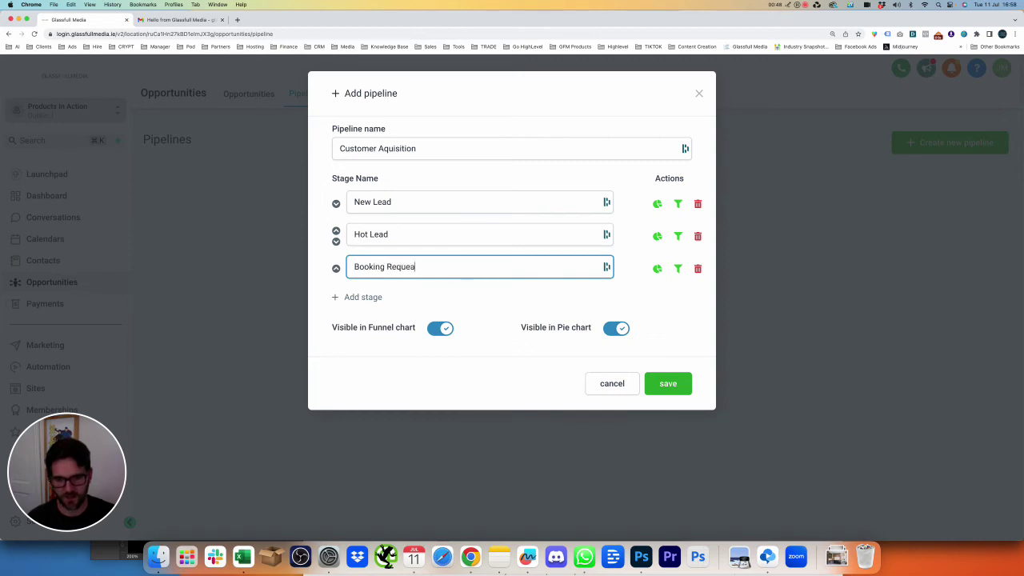
# Step: Add stages Booking Complete, Won and Lost, then save the pipeline
pyautogui.click(368, 296)
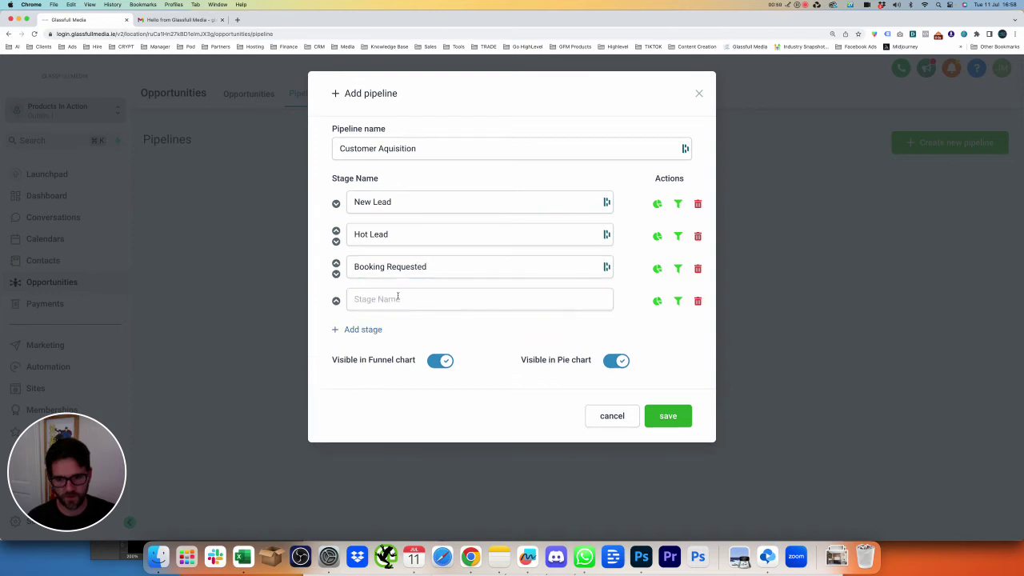
pyautogui.write('Booking ')
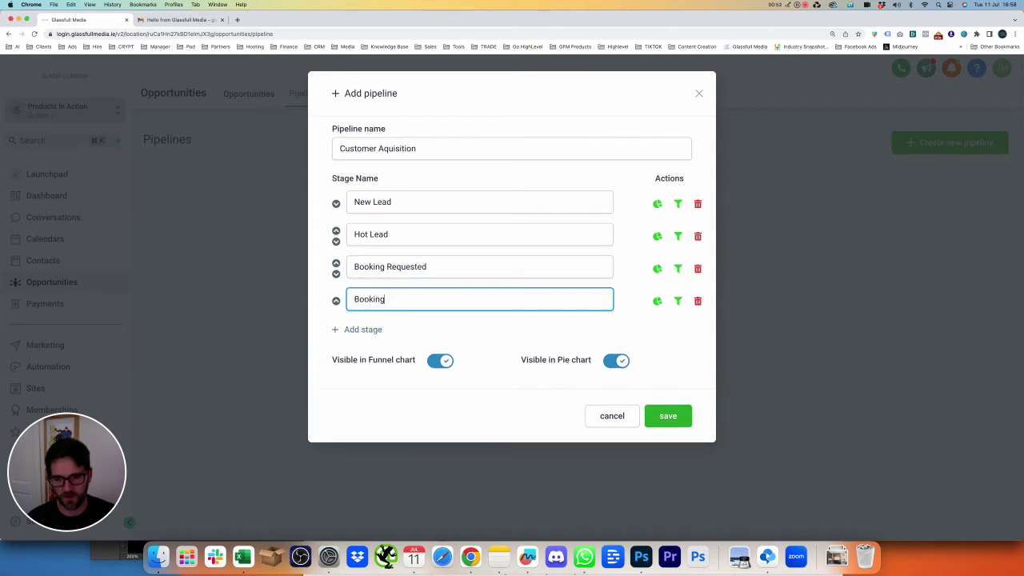
pyautogui.write('Complete')
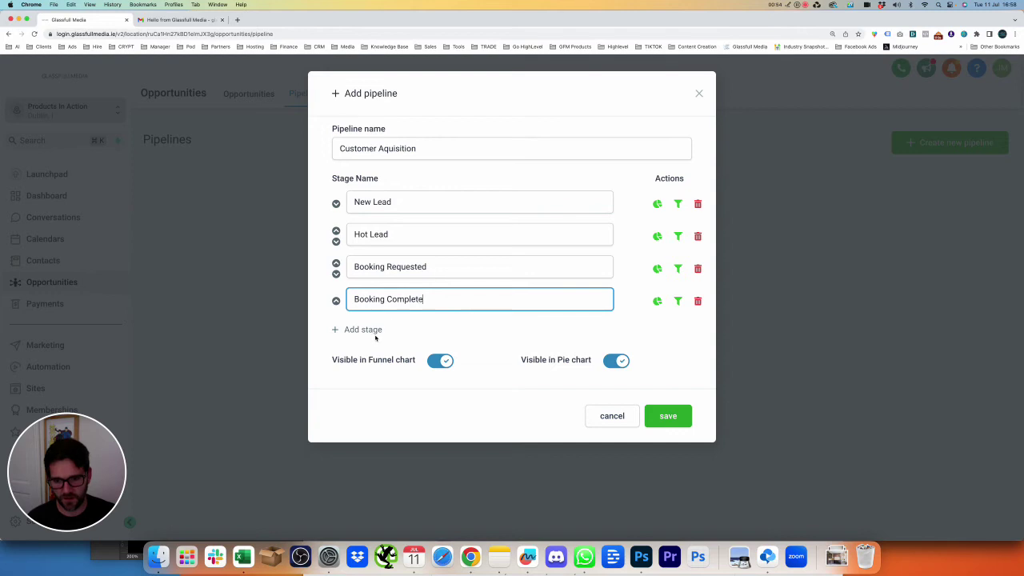
pyautogui.click(381, 332)
pyautogui.write('Won')
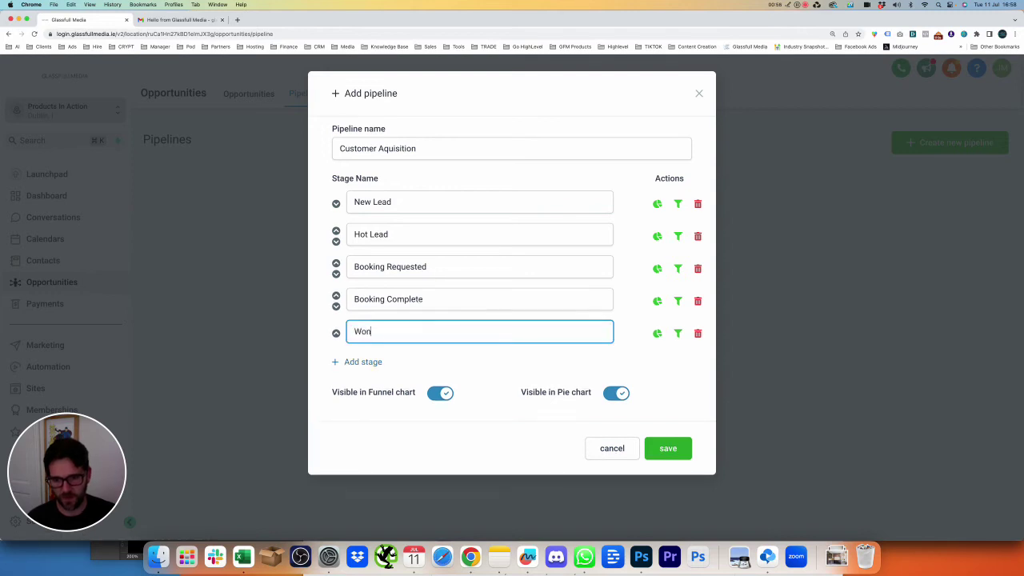
pyautogui.click(378, 364)
pyautogui.write('Lis')
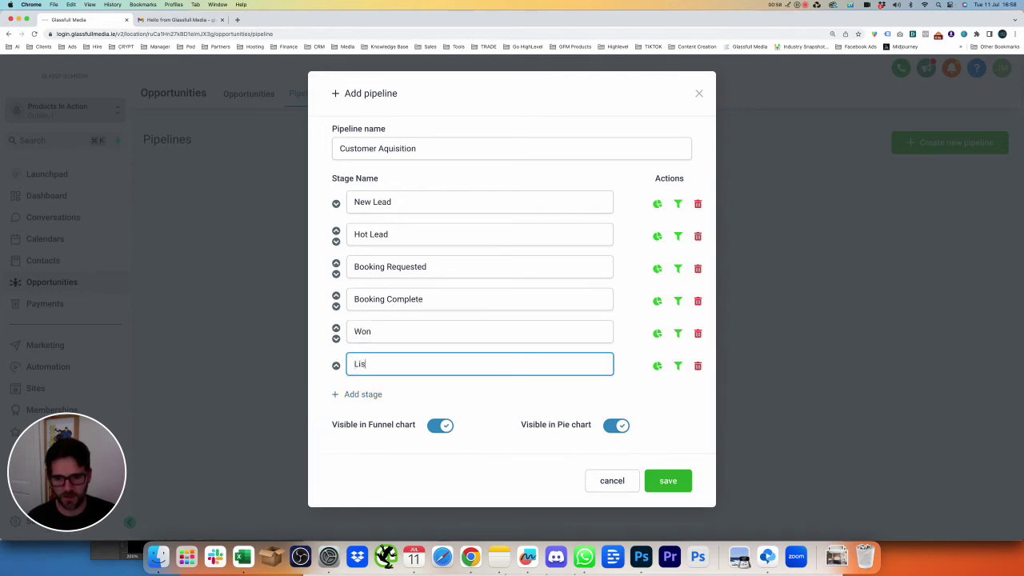
pyautogui.write('tt')
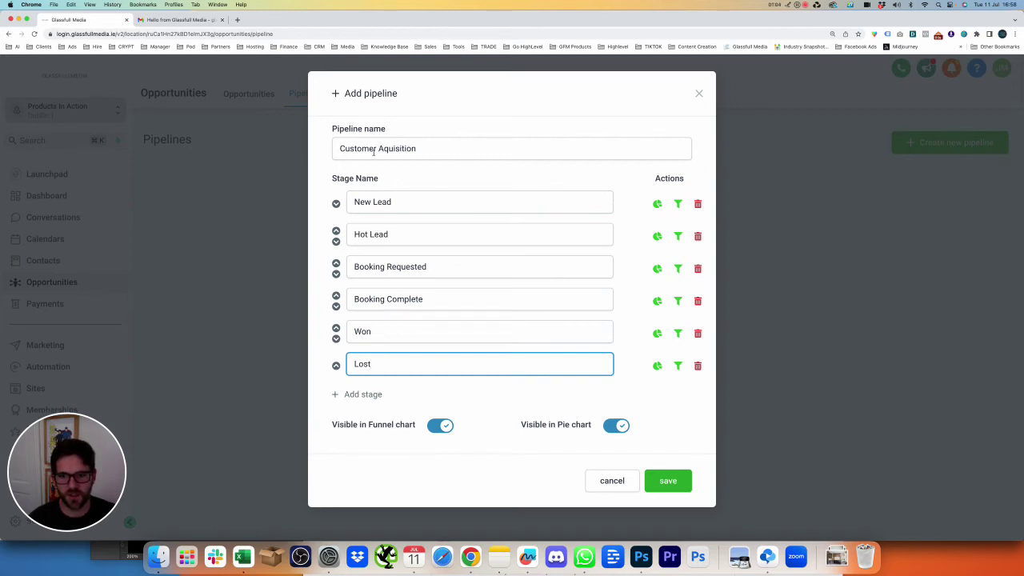
pyautogui.click(661, 478)
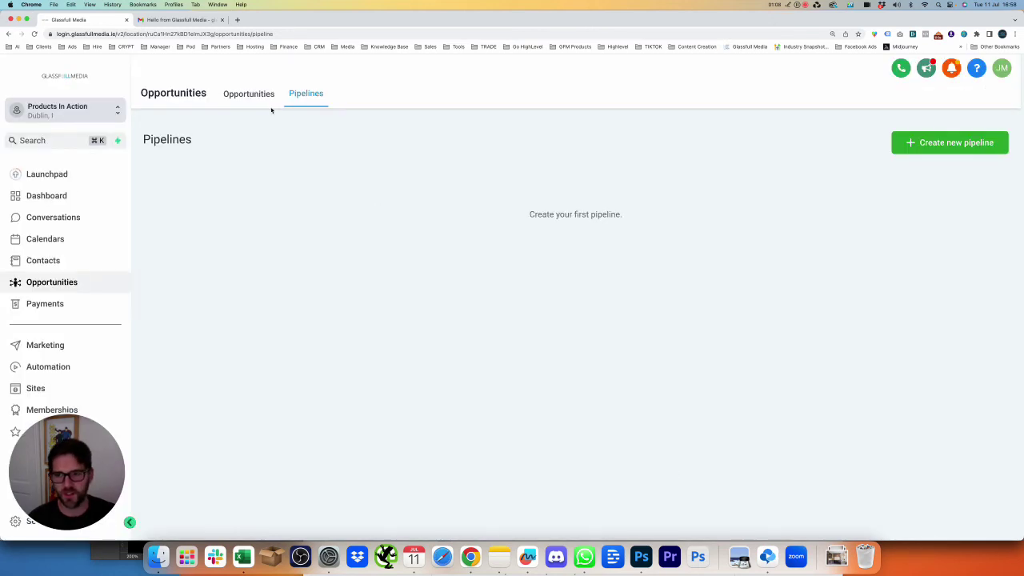
# Step: Review the Customer Aquisition board's six empty stage columns, then go to Contacts
pyautogui.click(258, 103)
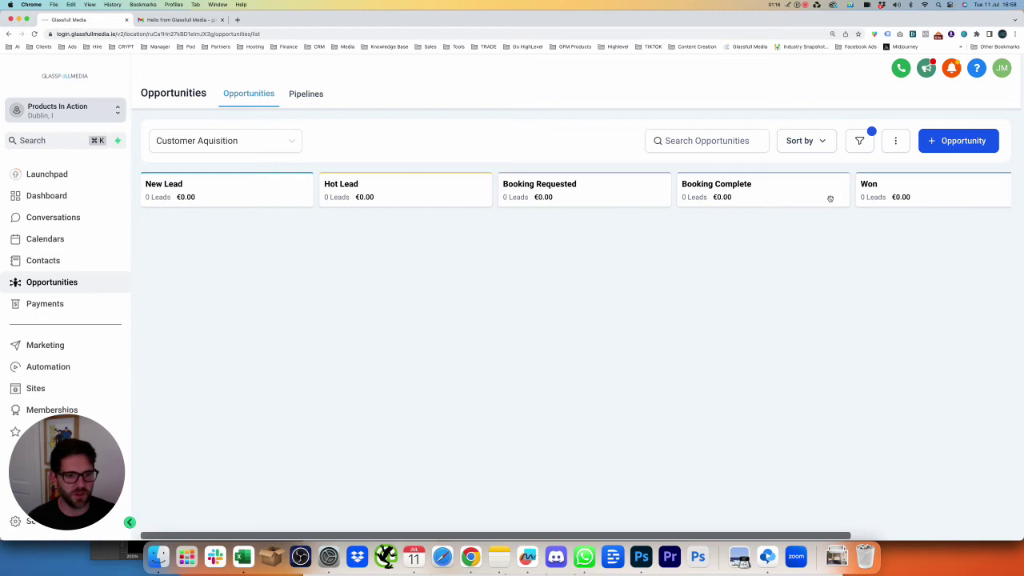
pyautogui.hscroll(5, 941, 197)
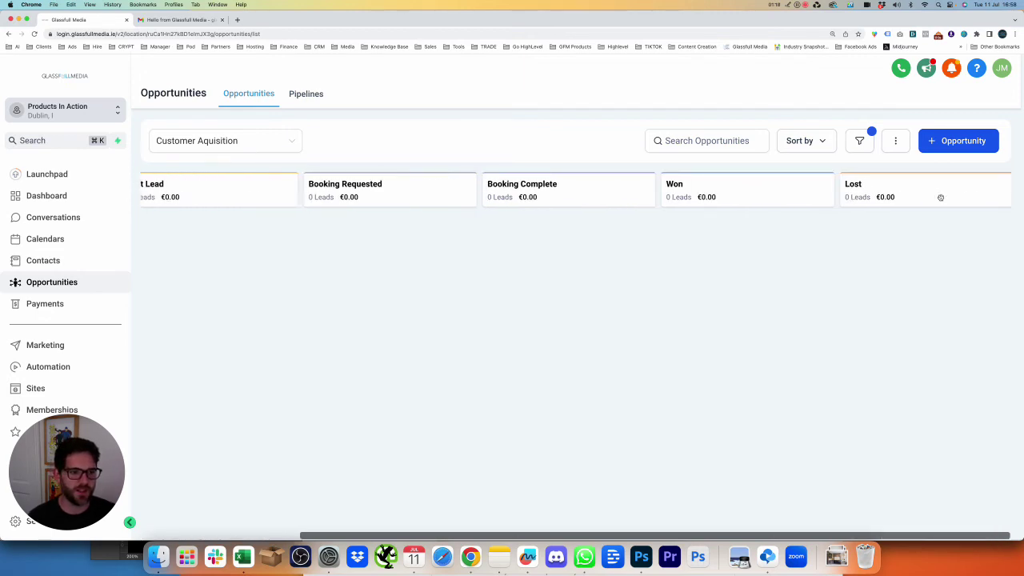
pyautogui.hscroll(-5, 941, 198)
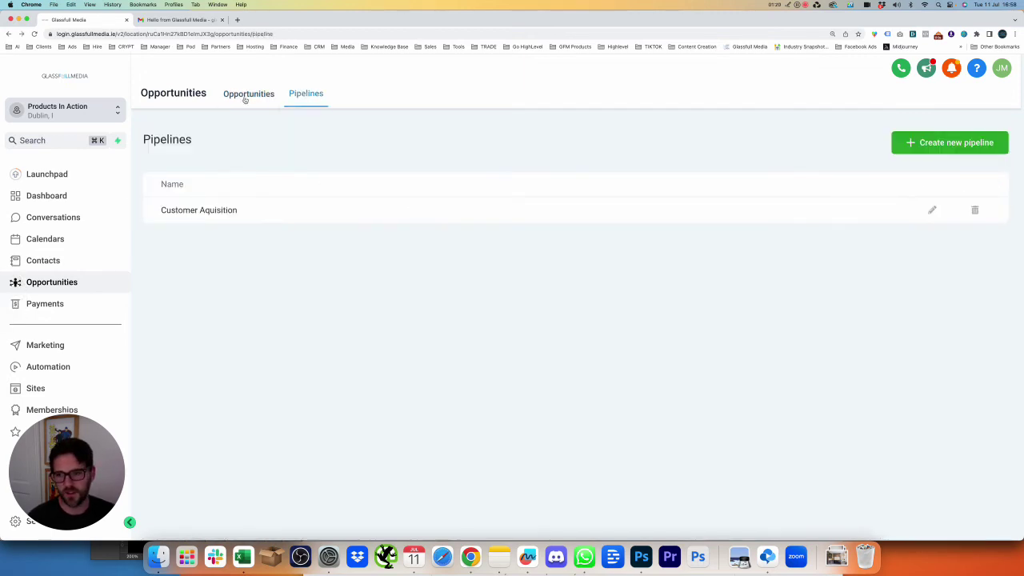
pyautogui.click(247, 94)
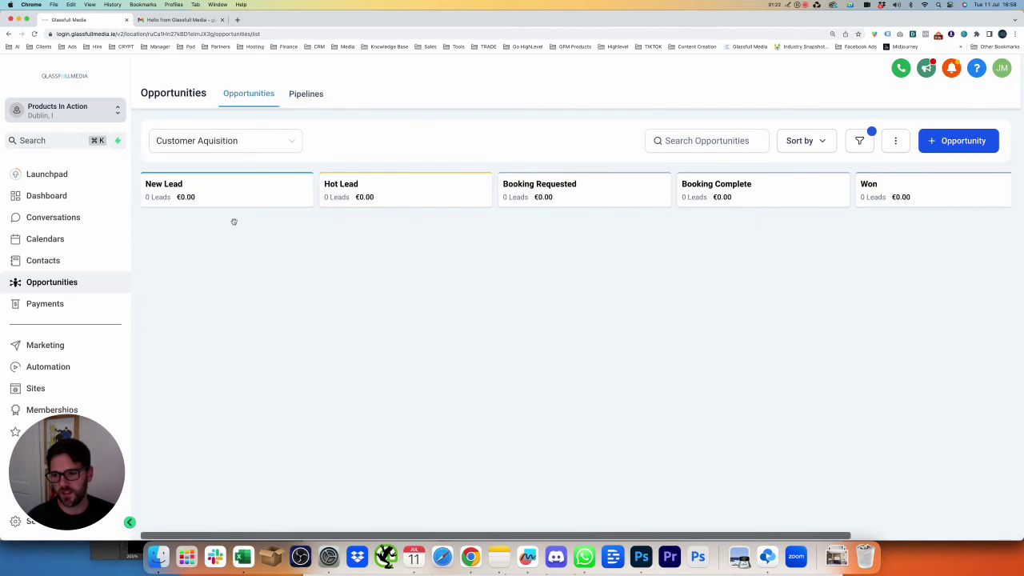
pyautogui.click(62, 257)
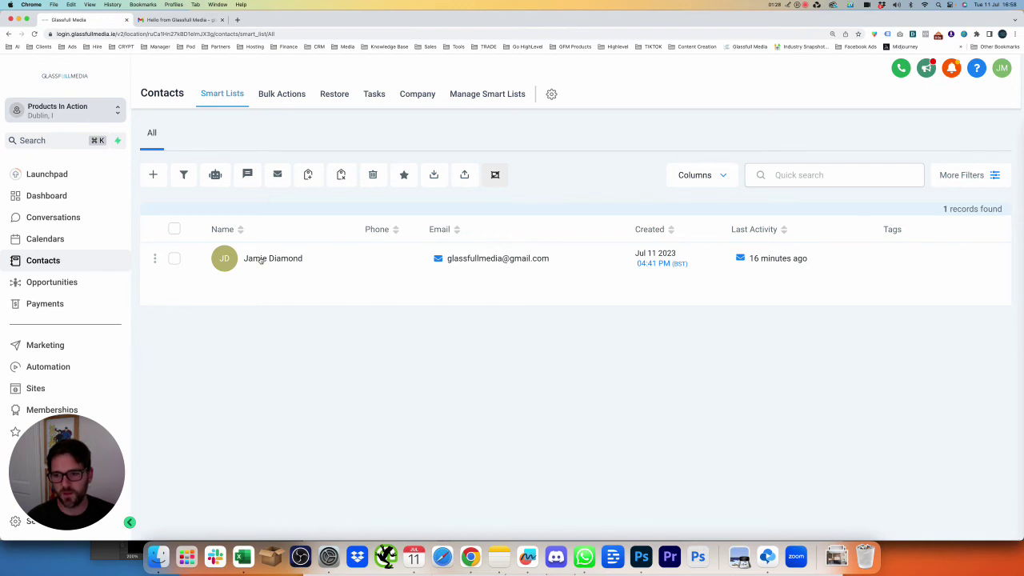
# Step: Open the contact's record, expand Opportunities and start a new opportunity
pyautogui.click(259, 259)
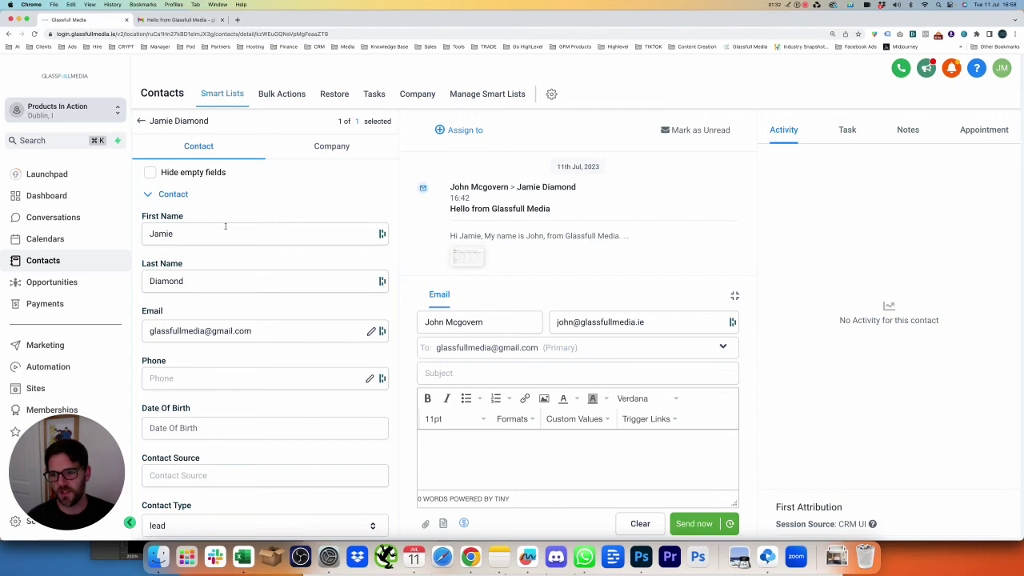
pyautogui.scroll(-5, 223, 231)
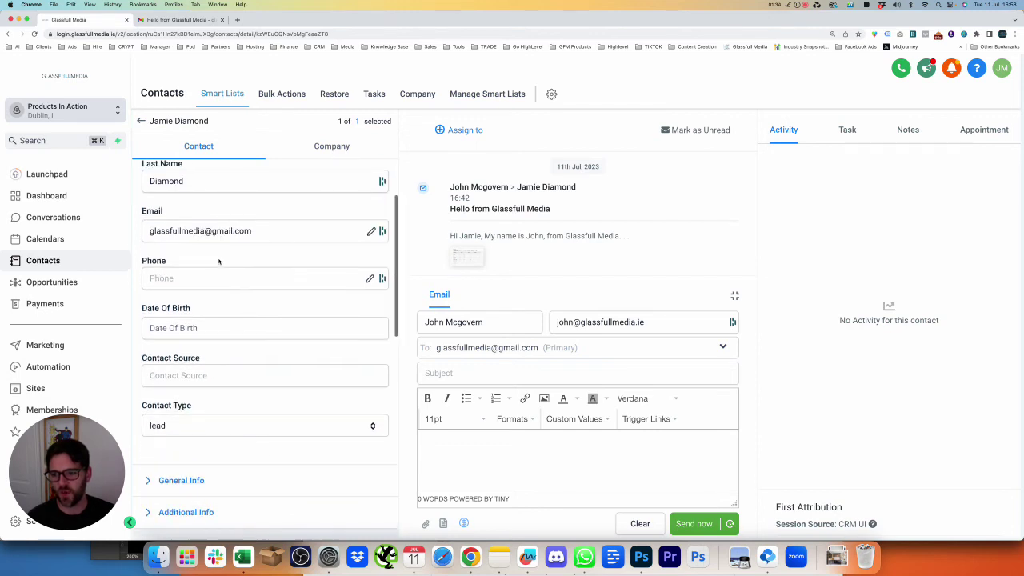
pyautogui.scroll(-8, 216, 262)
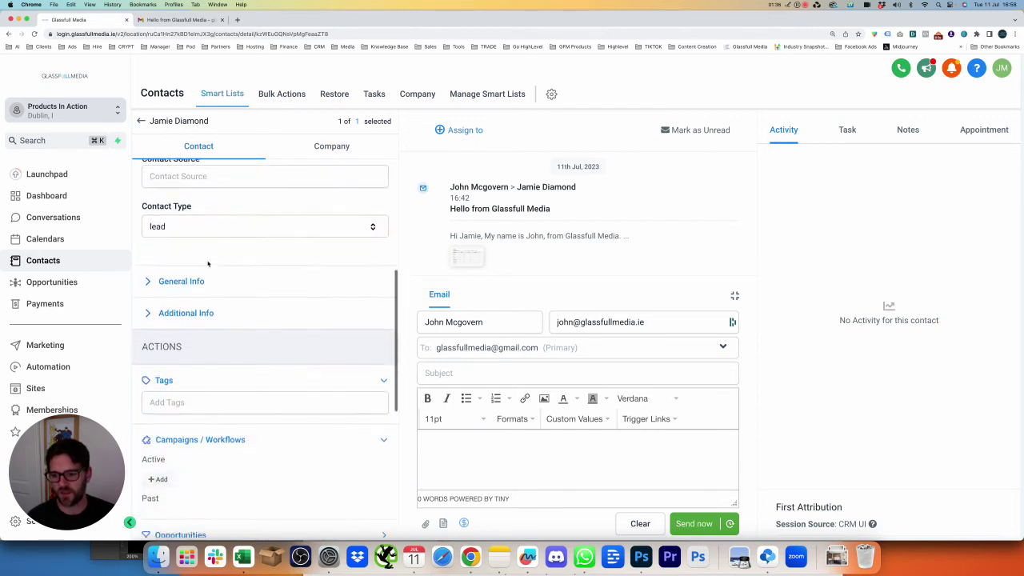
pyautogui.scroll(-4, 208, 263)
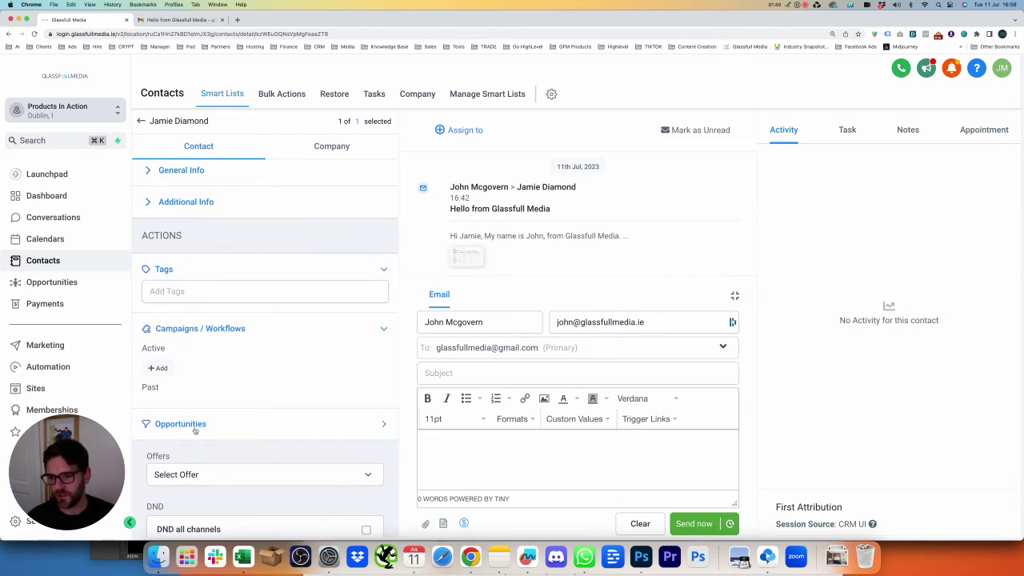
pyautogui.click(219, 423)
pyautogui.scroll(-3, 272, 347)
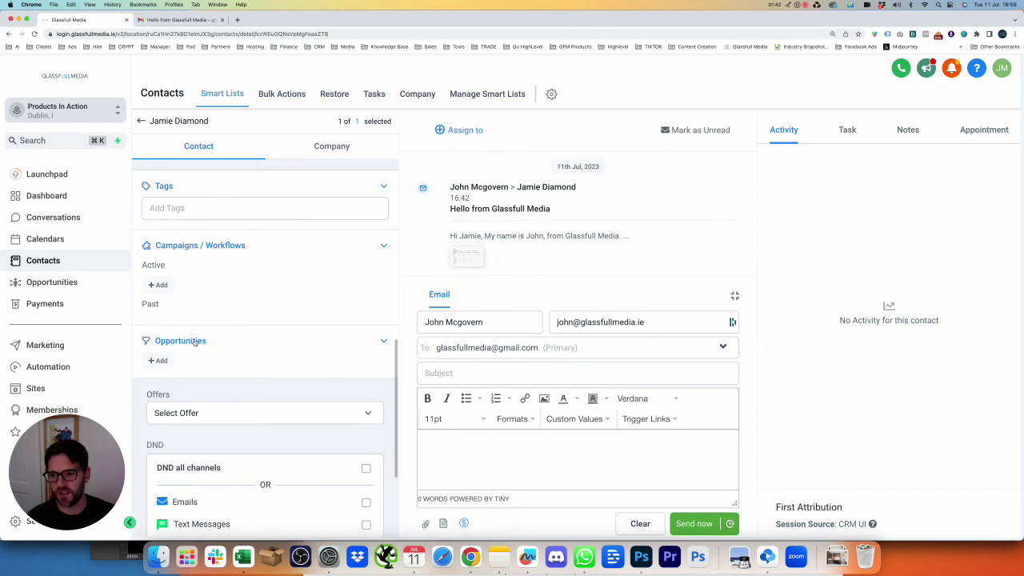
pyautogui.click(158, 361)
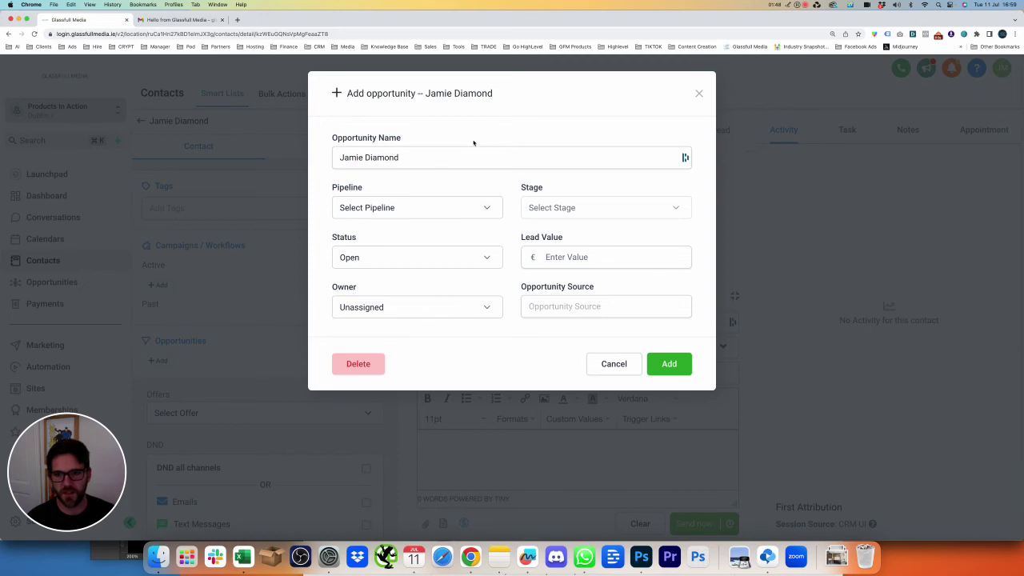
# Step: Place the opportunity in Customer Aquisition at stage New Lead with value 2 000
pyautogui.click(450, 213)
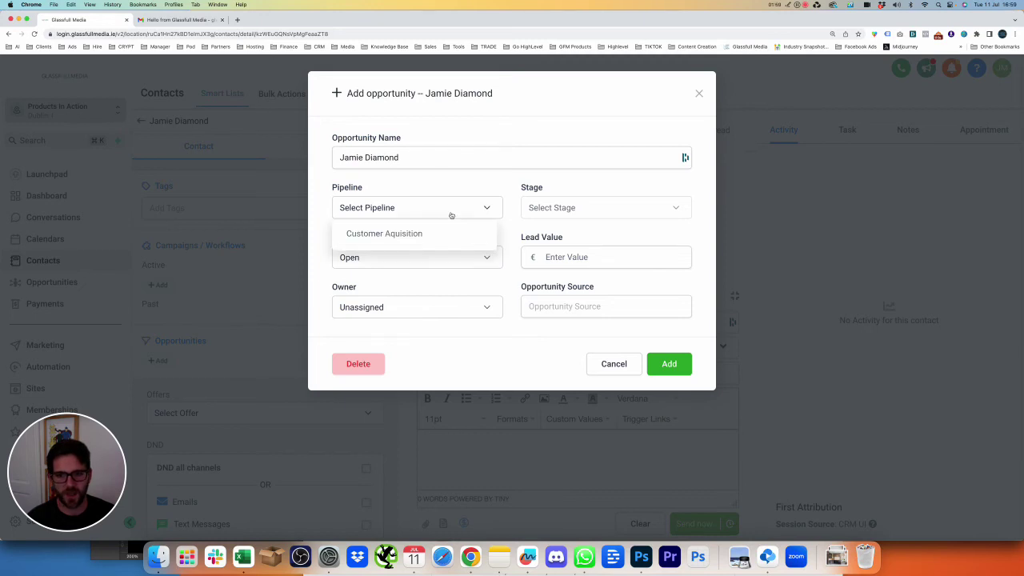
pyautogui.click(407, 236)
pyautogui.click(547, 210)
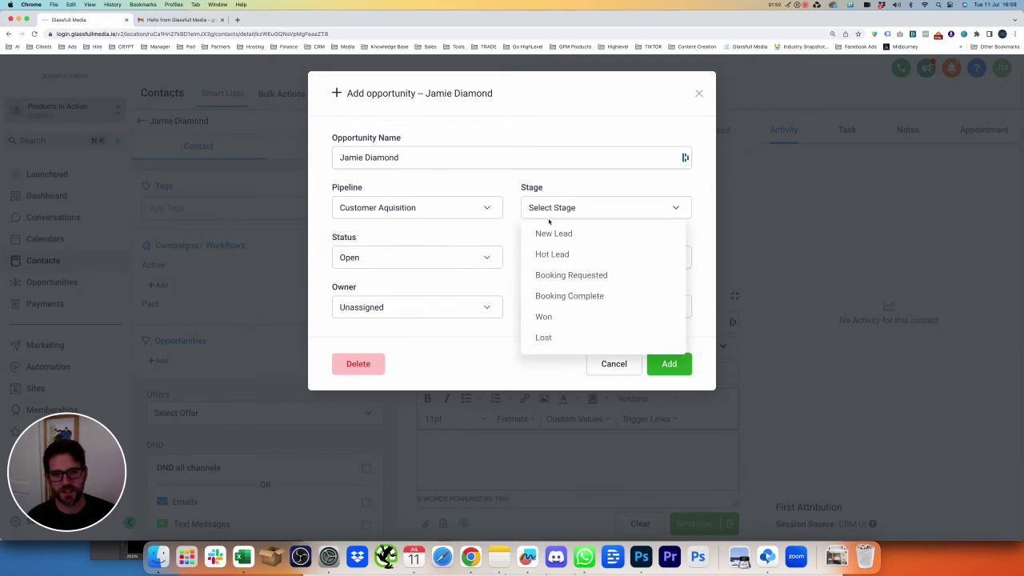
pyautogui.click(555, 232)
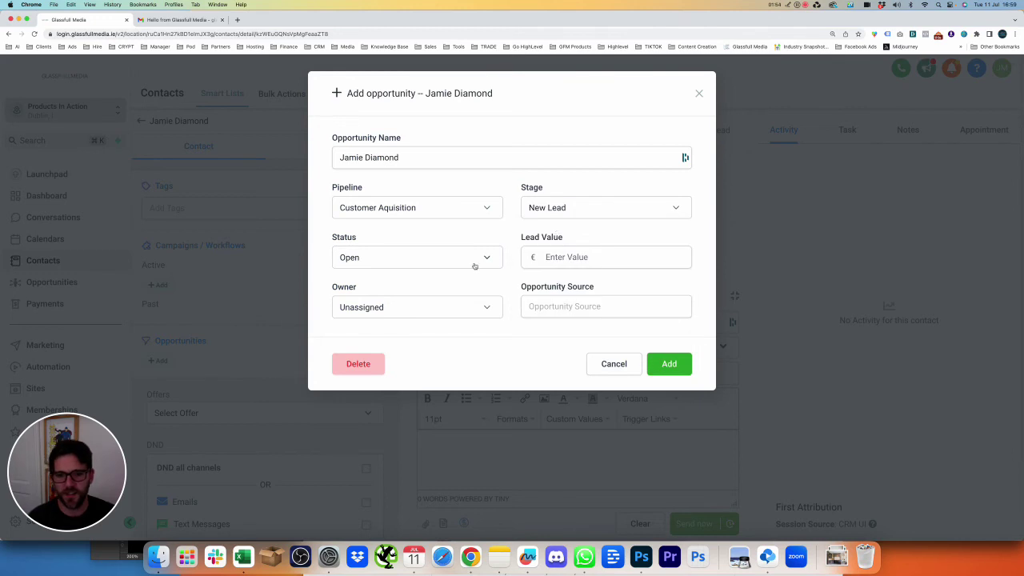
pyautogui.click(546, 257)
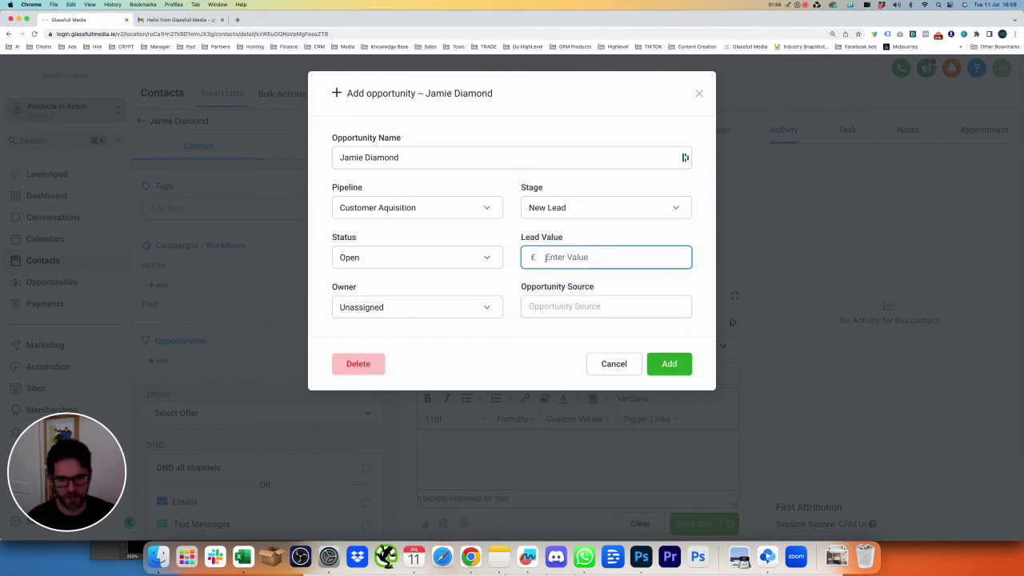
pyautogui.write('2 000')
pyautogui.click(525, 245)
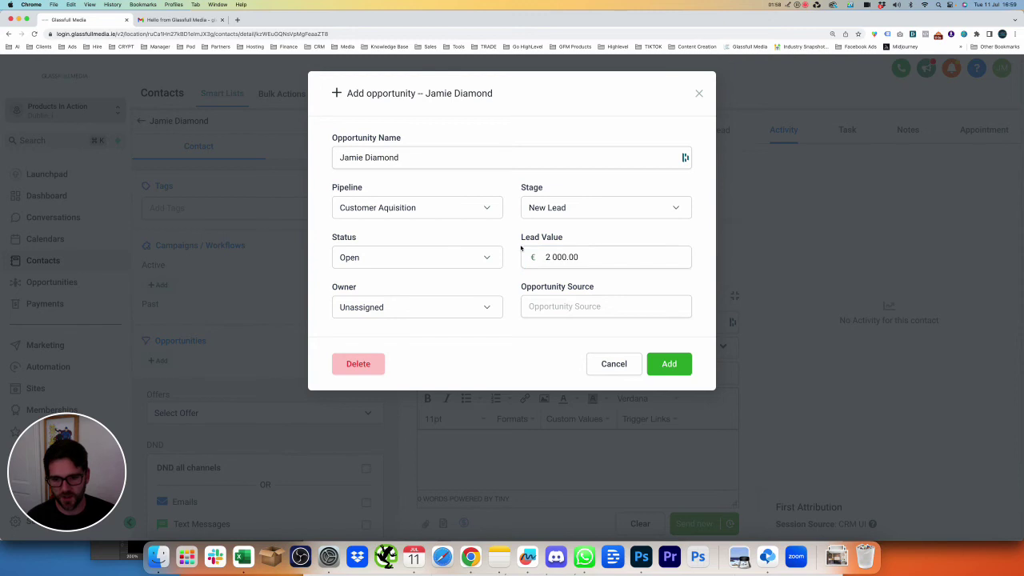
# Step: Assign the owner, set source 'inbound lead', append '- paid ad management' to the name, and add it
pyautogui.click(487, 300)
pyautogui.click(473, 329)
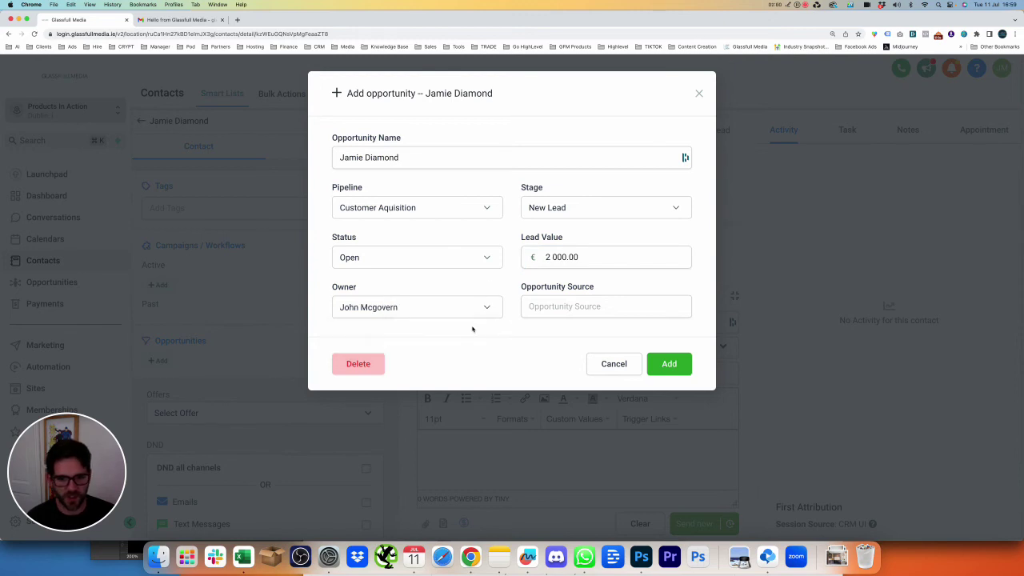
pyautogui.click(522, 306)
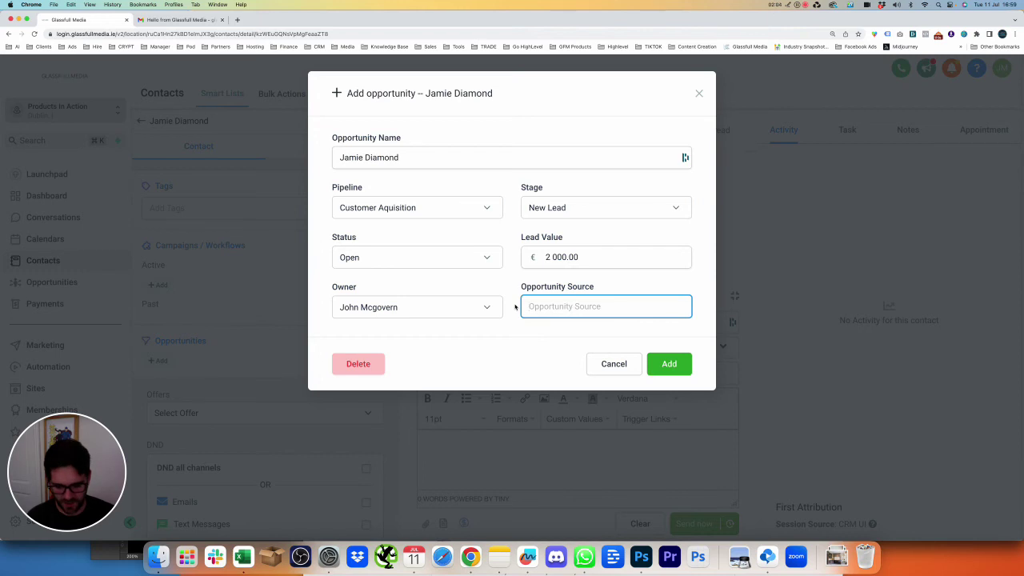
pyautogui.write('inbound ')
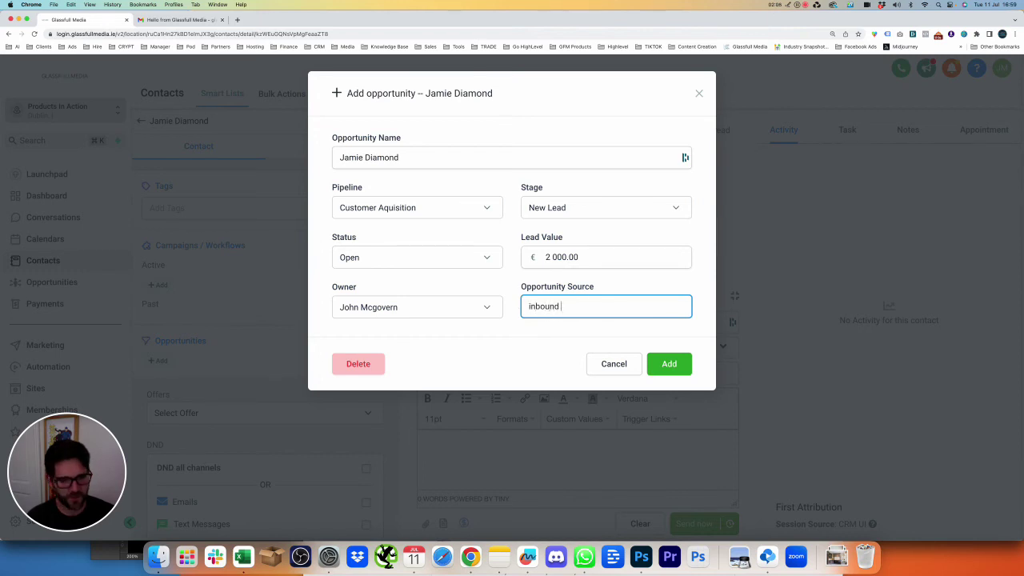
pyautogui.write('lead')
pyautogui.click(452, 157)
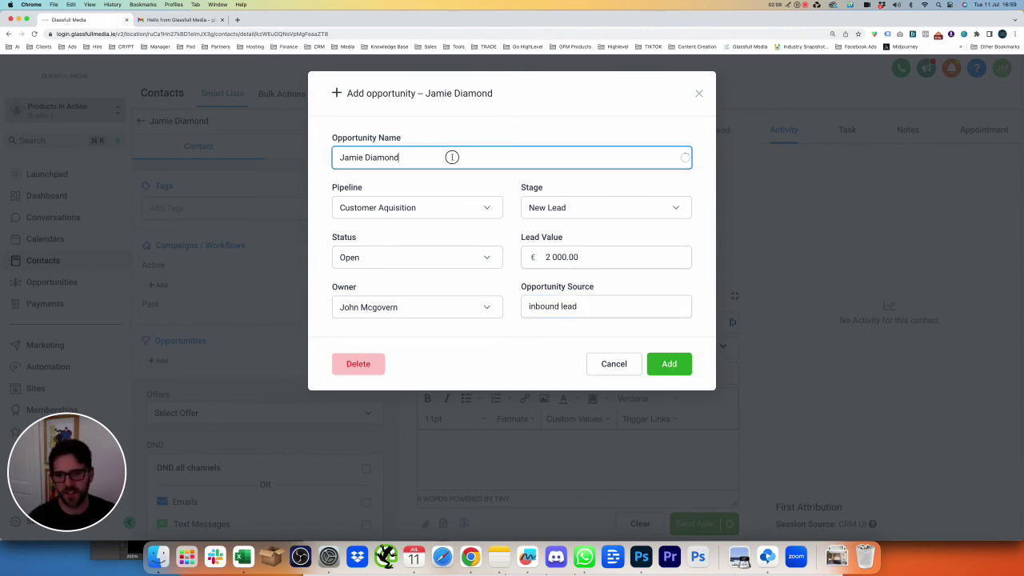
pyautogui.write('- ')
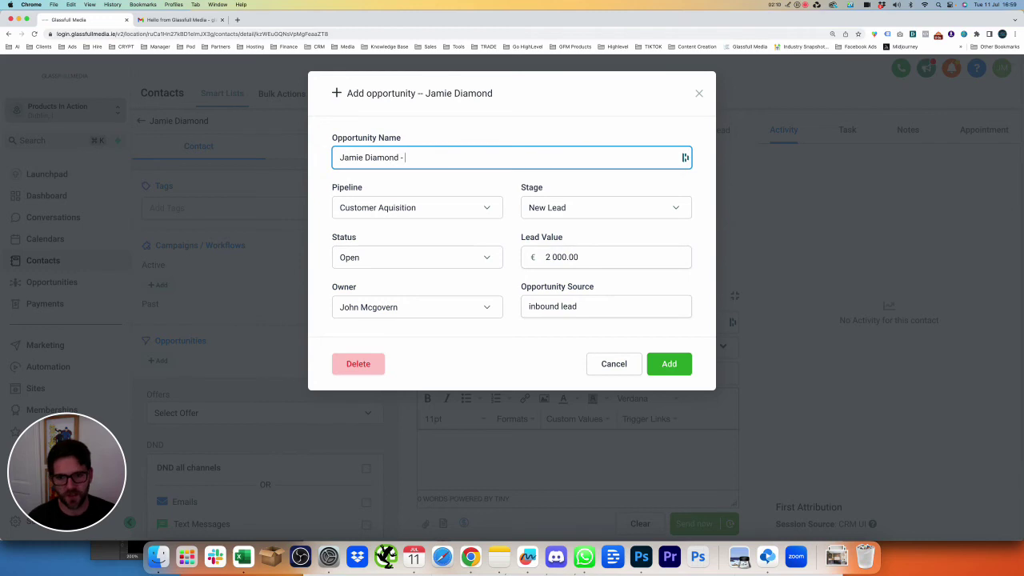
pyautogui.write('paid ad management')
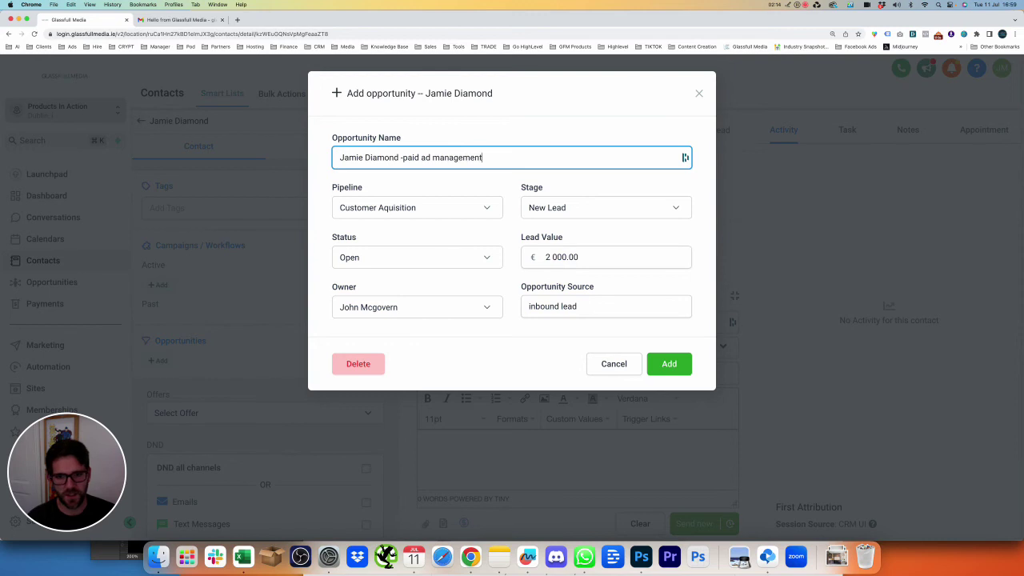
pyautogui.click(401, 158)
pyautogui.click(472, 135)
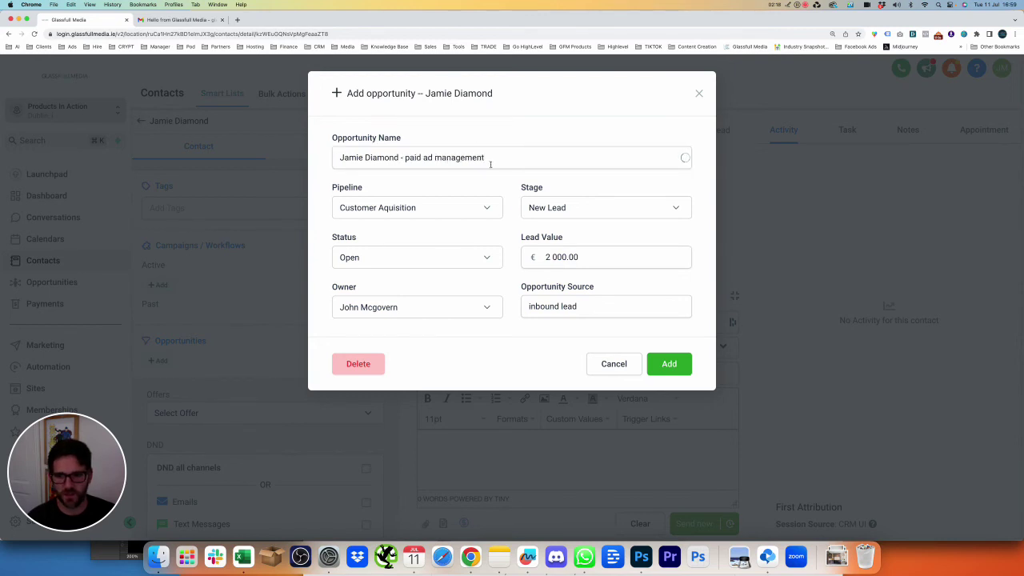
pyautogui.click(668, 363)
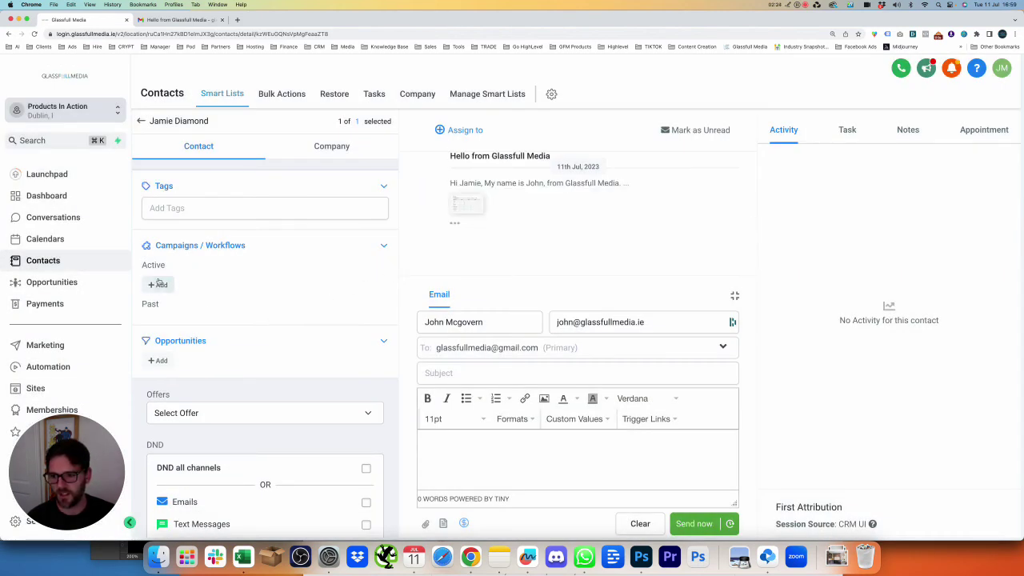
# Step: Check the contact's Opportunities section lists the New Lead (Customer Aquisition) entry
pyautogui.scroll(-1, 189, 270)
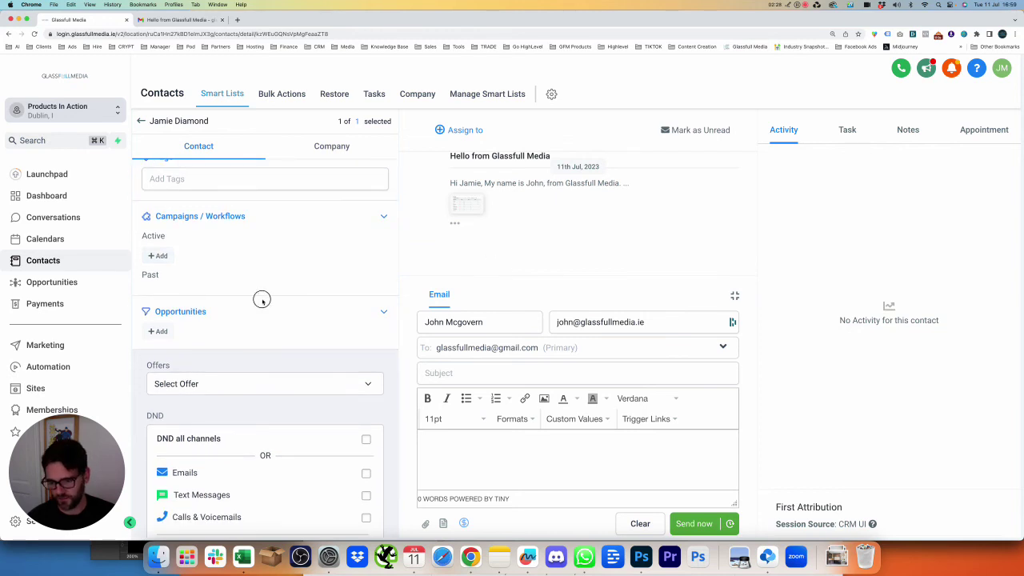
pyautogui.click(182, 315)
pyautogui.click(189, 316)
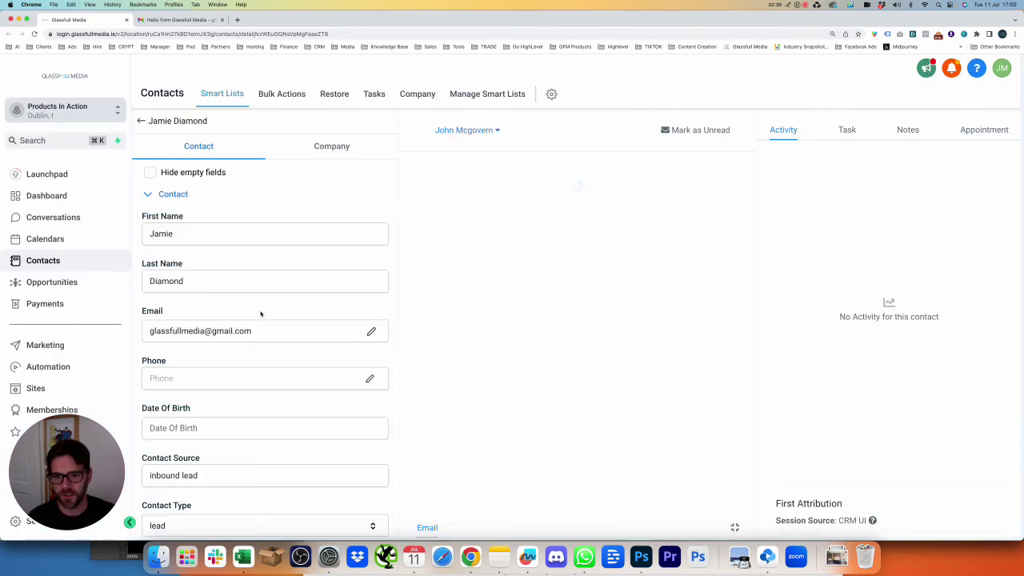
pyautogui.scroll(-8, 241, 351)
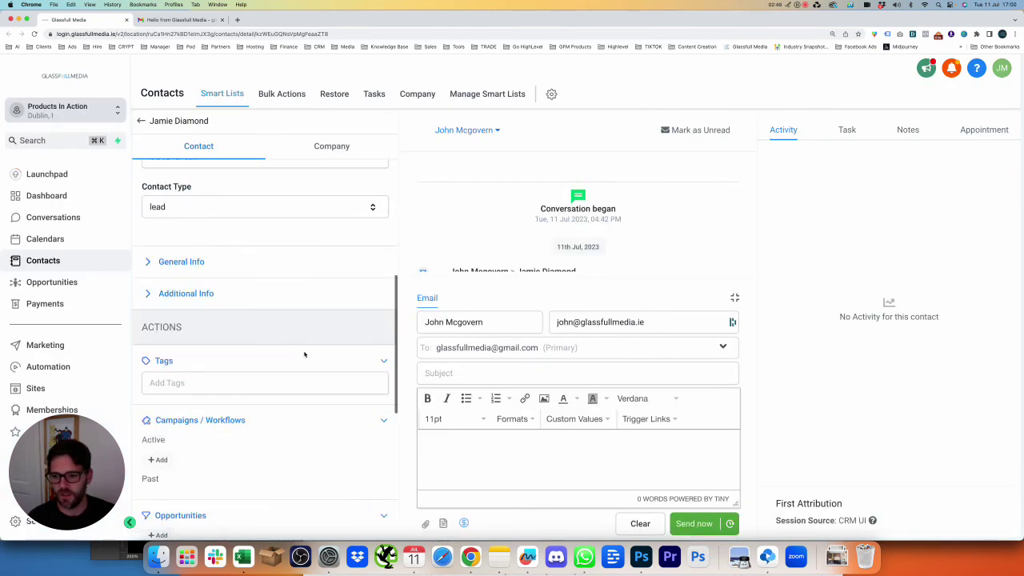
pyautogui.scroll(-6, 235, 349)
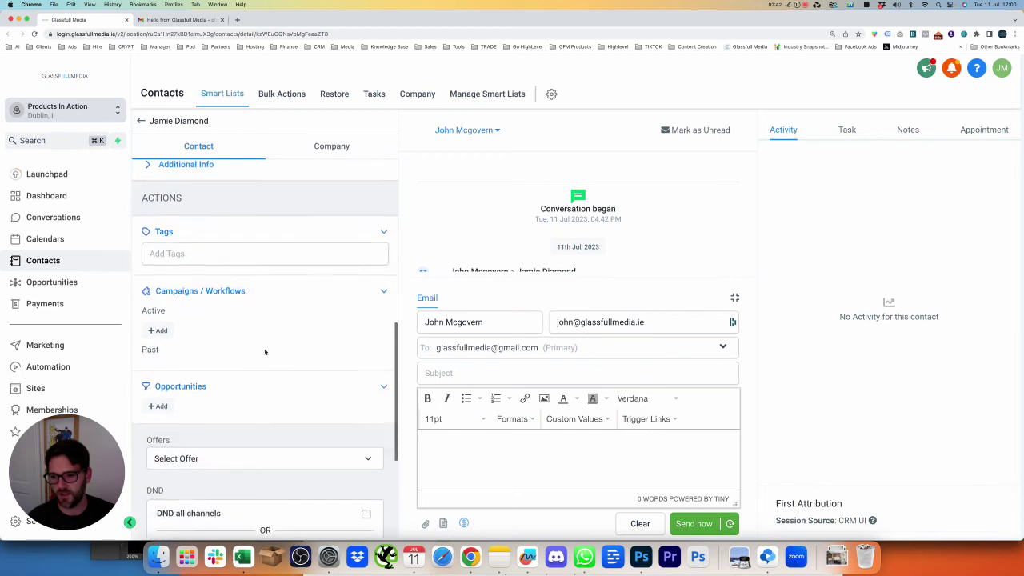
pyautogui.click(154, 297)
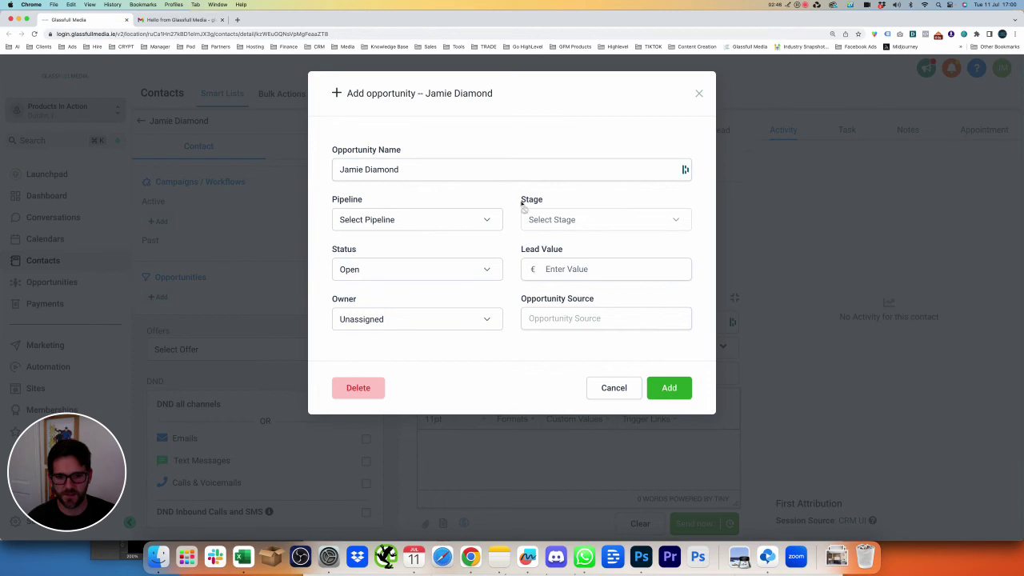
pyautogui.click(618, 388)
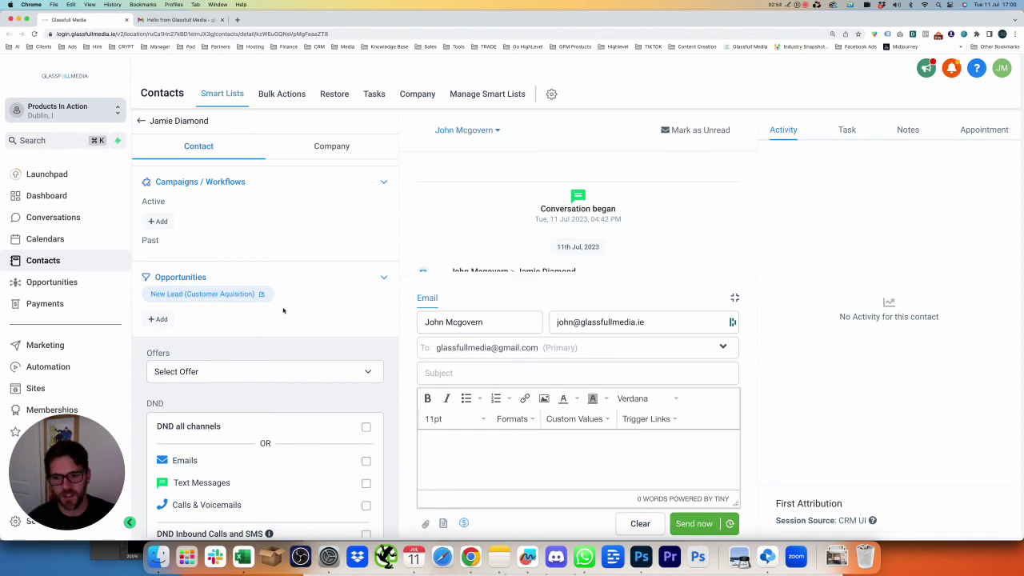
pyautogui.scroll(3, 268, 320)
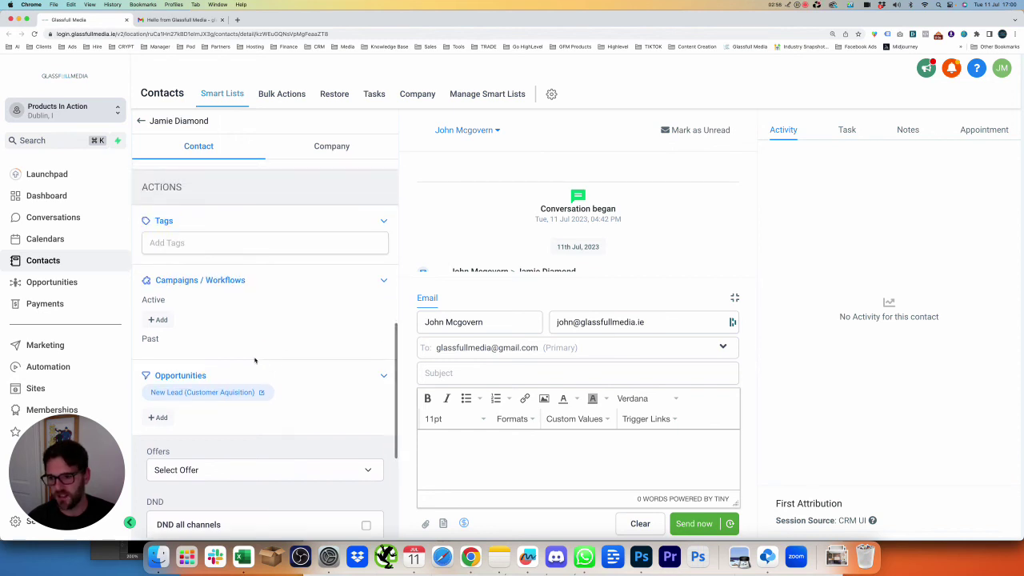
# Step: Open the Opportunities board and try dragging the paid ad management card toward Hot Lead
pyautogui.click(51, 282)
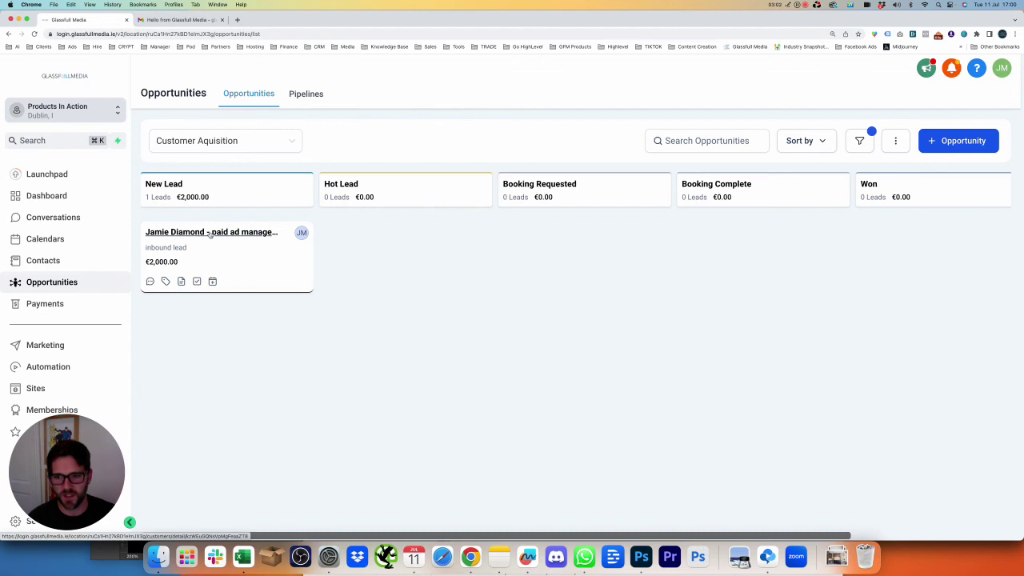
pyautogui.moveTo(201, 238); pyautogui.dragTo(224, 237)
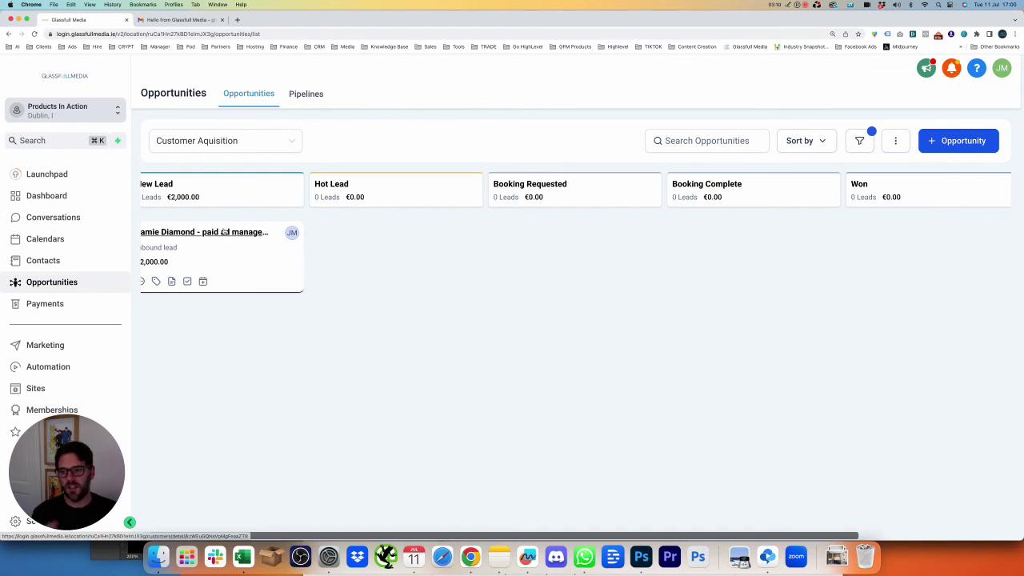
# Step: Open the opportunity's contact, start an email to them and delete the 'Hi' greeting
pyautogui.click(214, 233)
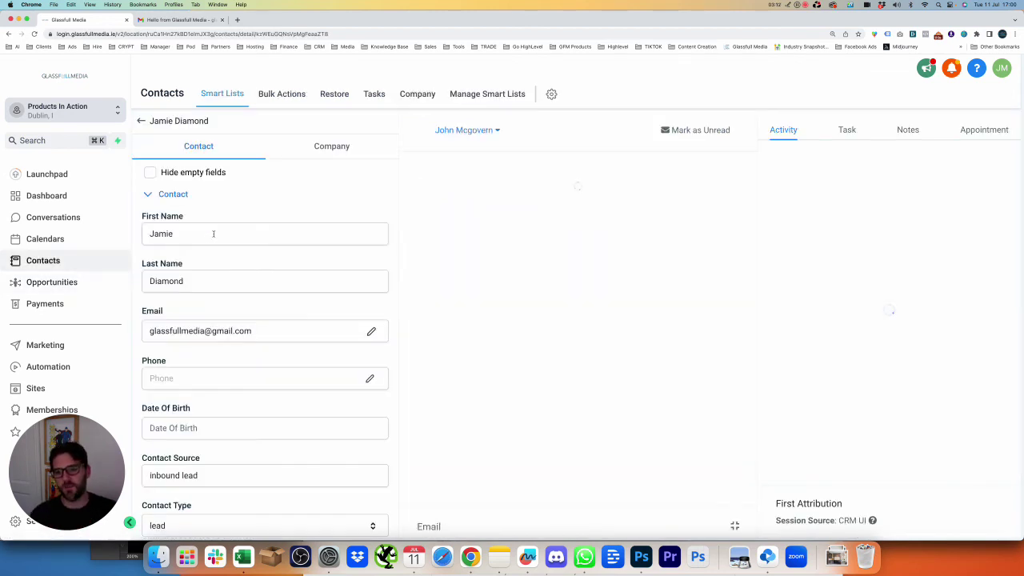
pyautogui.tripleClick(248, 336)
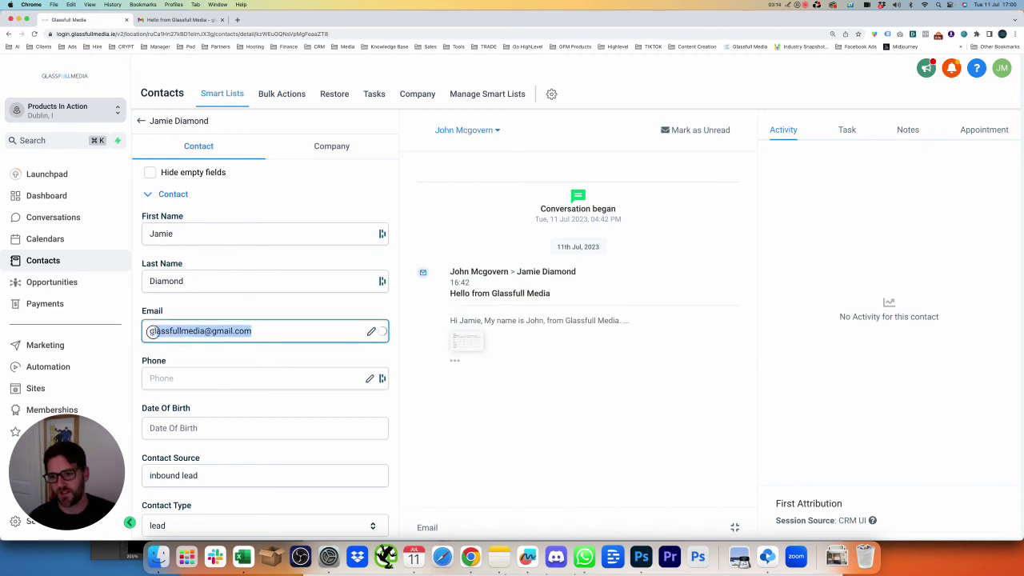
pyautogui.click(427, 527)
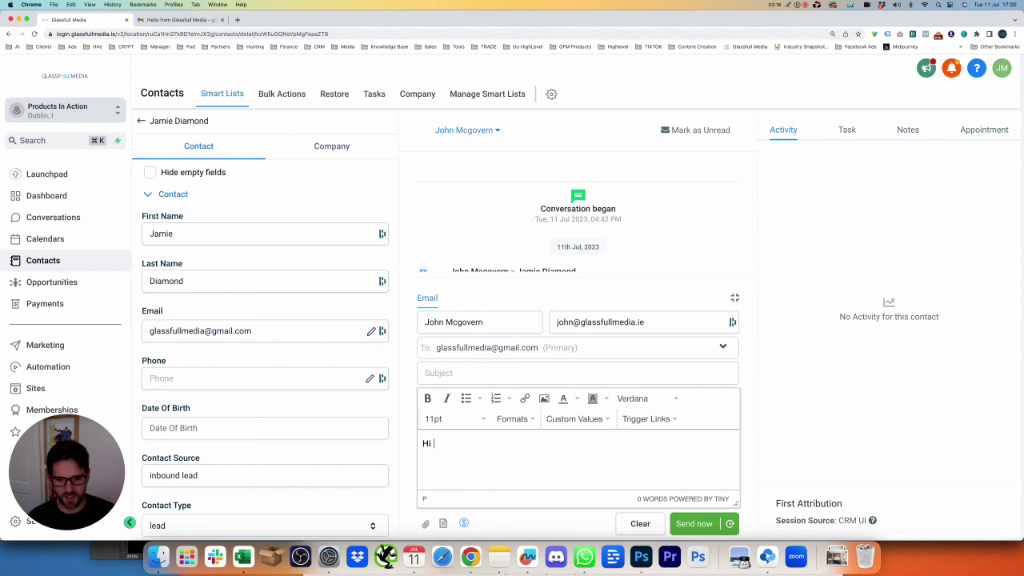
pyautogui.doubleClick(433, 443)
pyautogui.press('BackSpace')
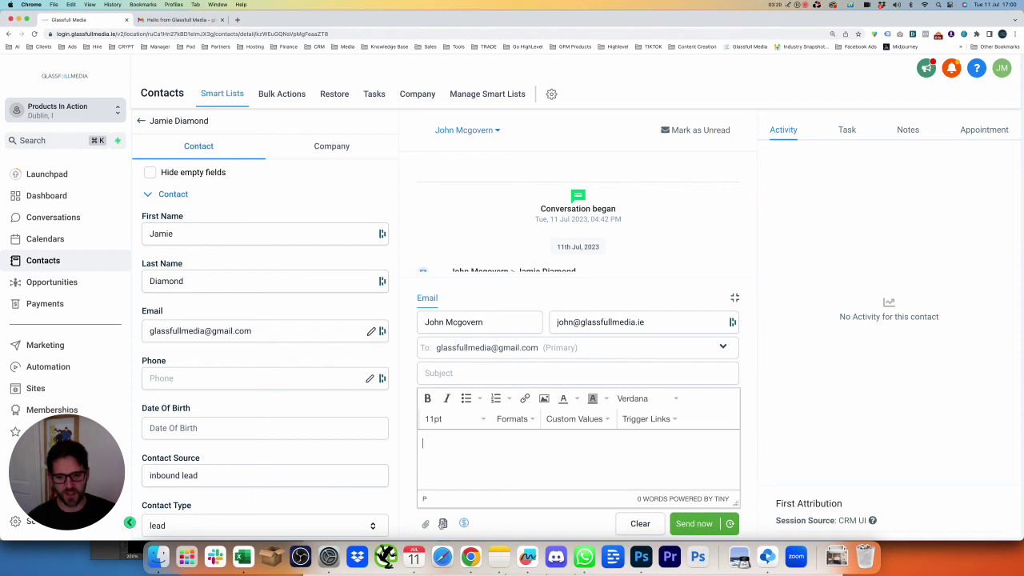
# Step: Load the New Lead template into the email, subject 'Hello from Glassfull Media'
pyautogui.click(443, 523)
pyautogui.click(434, 158)
pyautogui.click(408, 184)
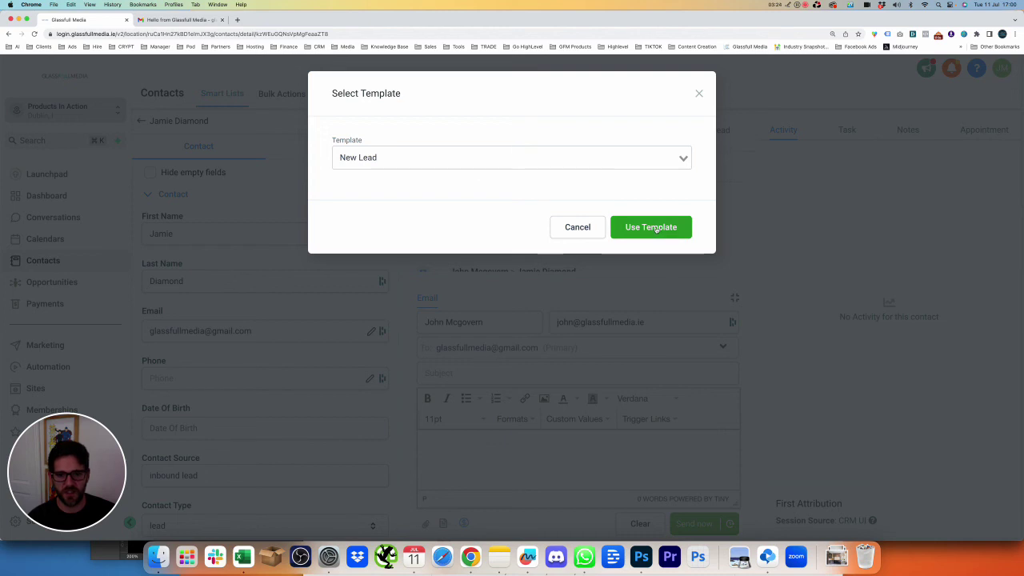
pyautogui.click(652, 227)
pyautogui.scroll(-1, 562, 428)
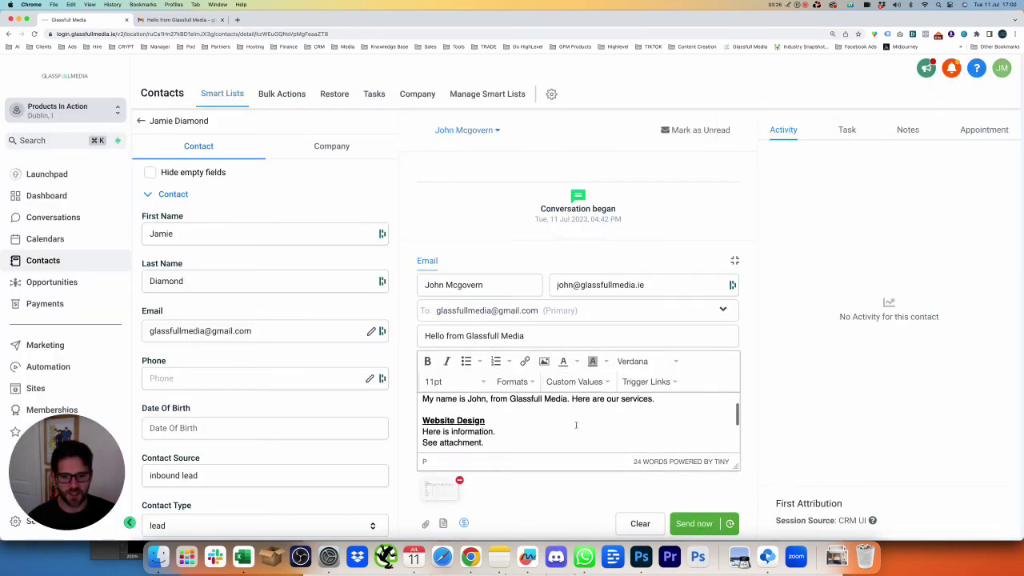
pyautogui.scroll(1, 568, 427)
pyautogui.scroll(-2, 576, 424)
pyautogui.scroll(-2, 576, 424)
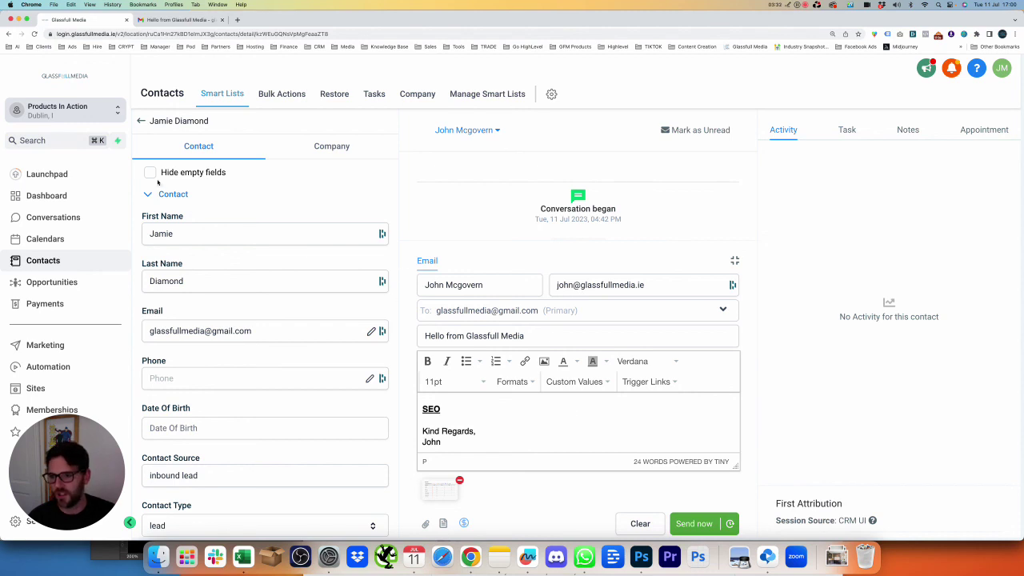
pyautogui.click(141, 121)
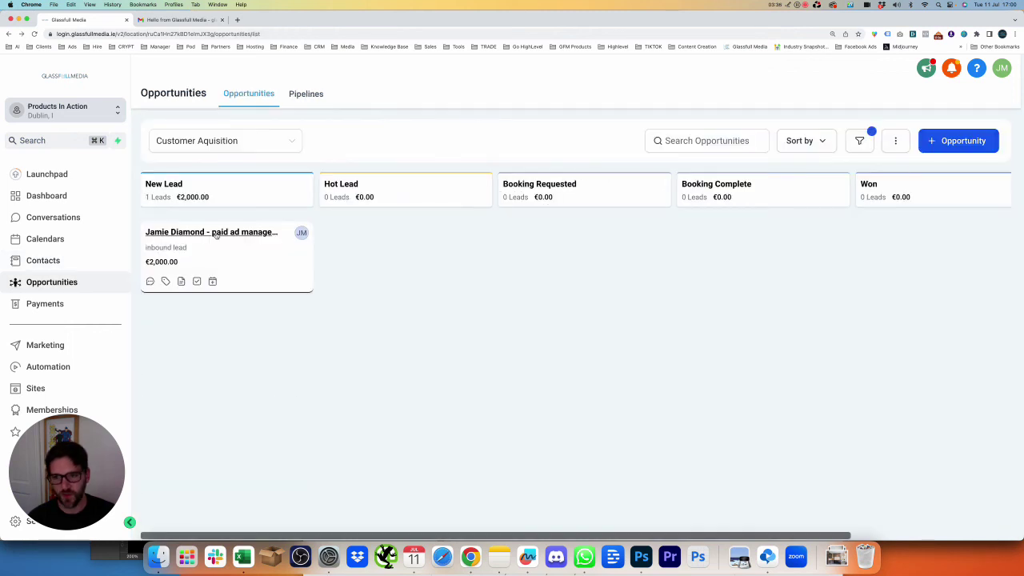
# Step: Drag the card to Hot Lead and back to New Lead, previewing the Lost/Abandoned/Won zones
pyautogui.moveTo(216, 234); pyautogui.dragTo(399, 231)
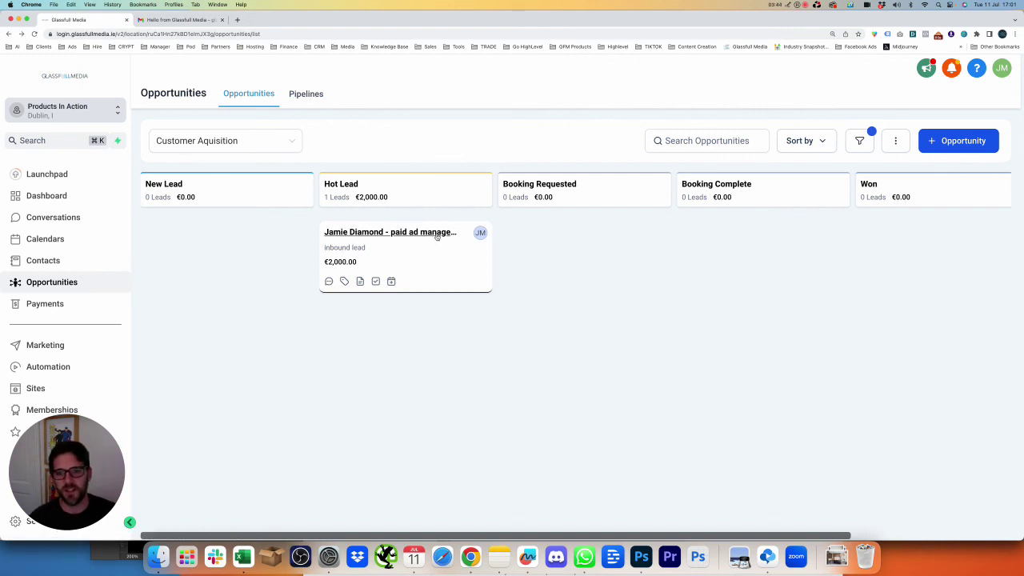
pyautogui.moveTo(436, 236); pyautogui.dragTo(220, 233)
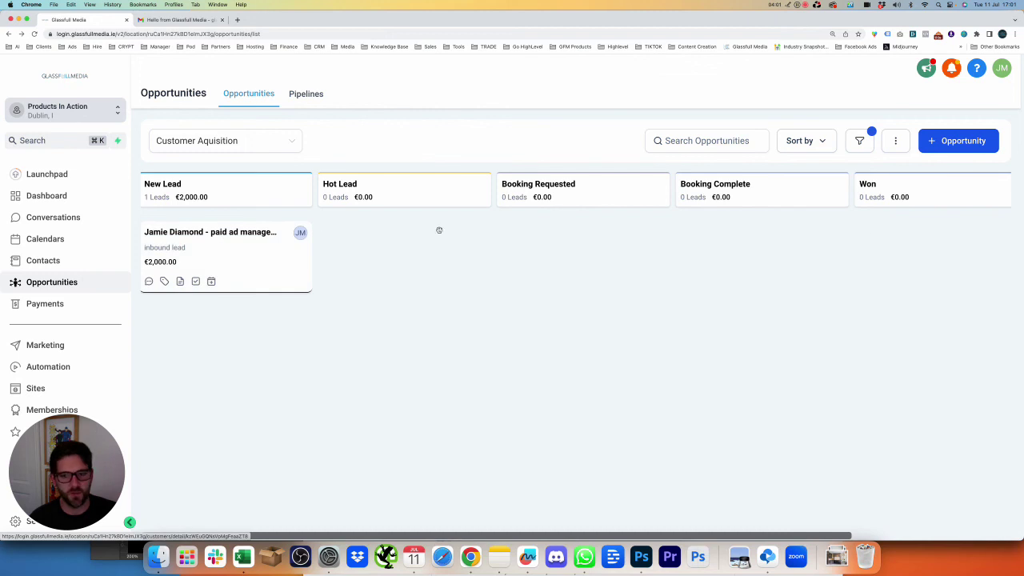
pyautogui.moveTo(286, 272); pyautogui.dragTo(227, 234)
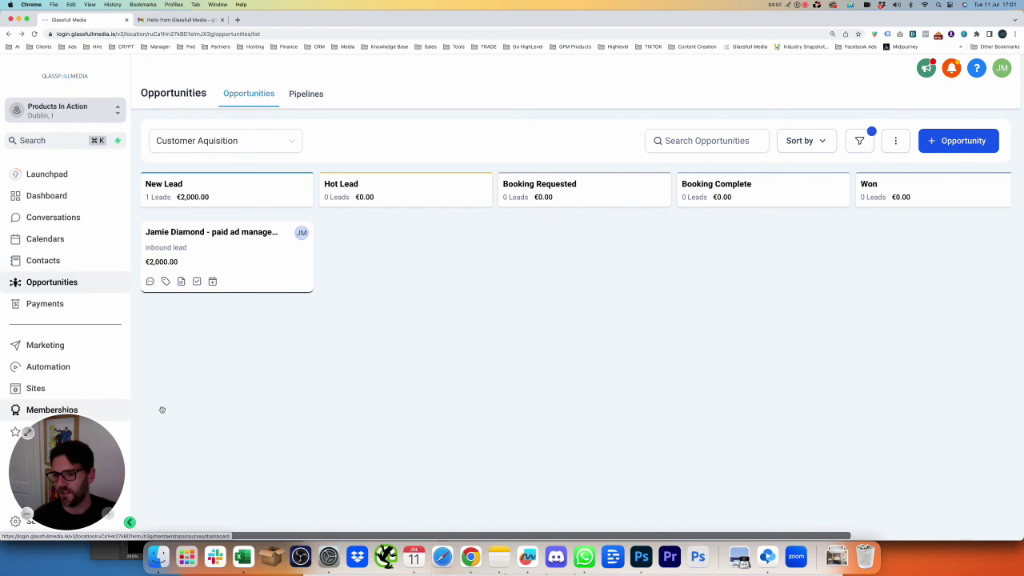